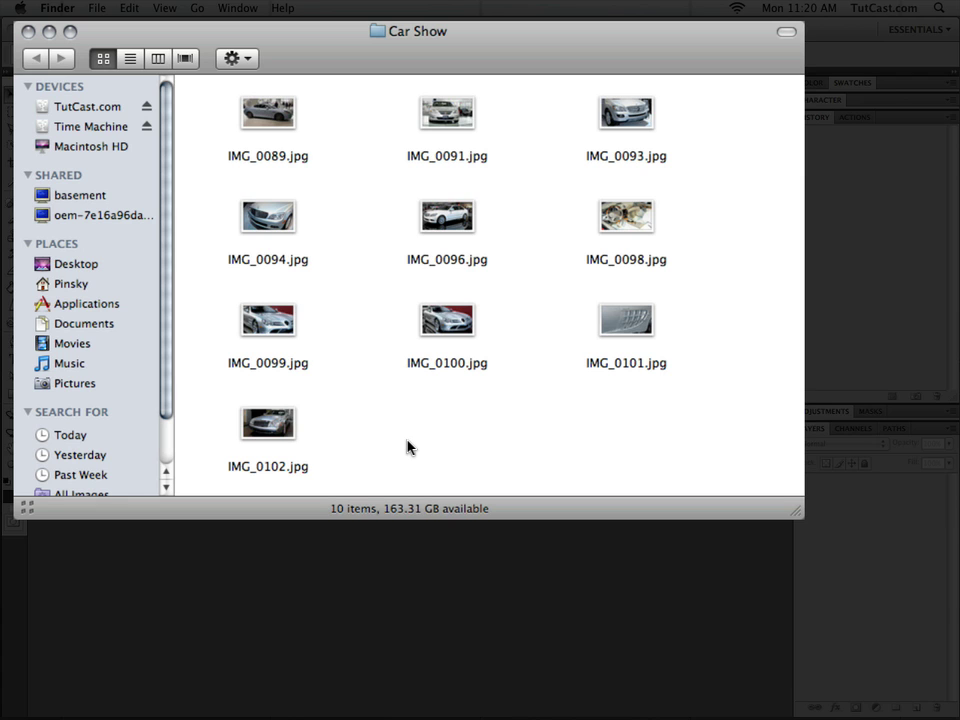
Drag IMG_0089.jpg into Photoshop so it opens with only the Open history step.
{"action": "left_click_drag", "start_coordinate": [268, 113], "coordinate": [341, 600]}
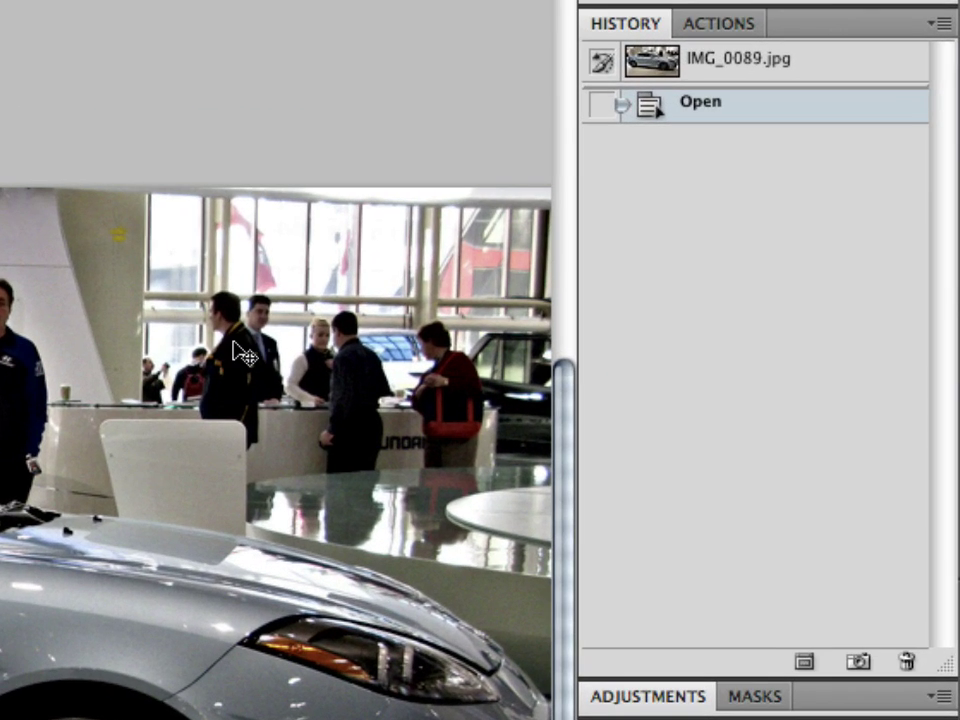
In the Actions panel, create a new action named CarShow and start recording it.
{"action": "left_click", "coordinate": [706, 32]}
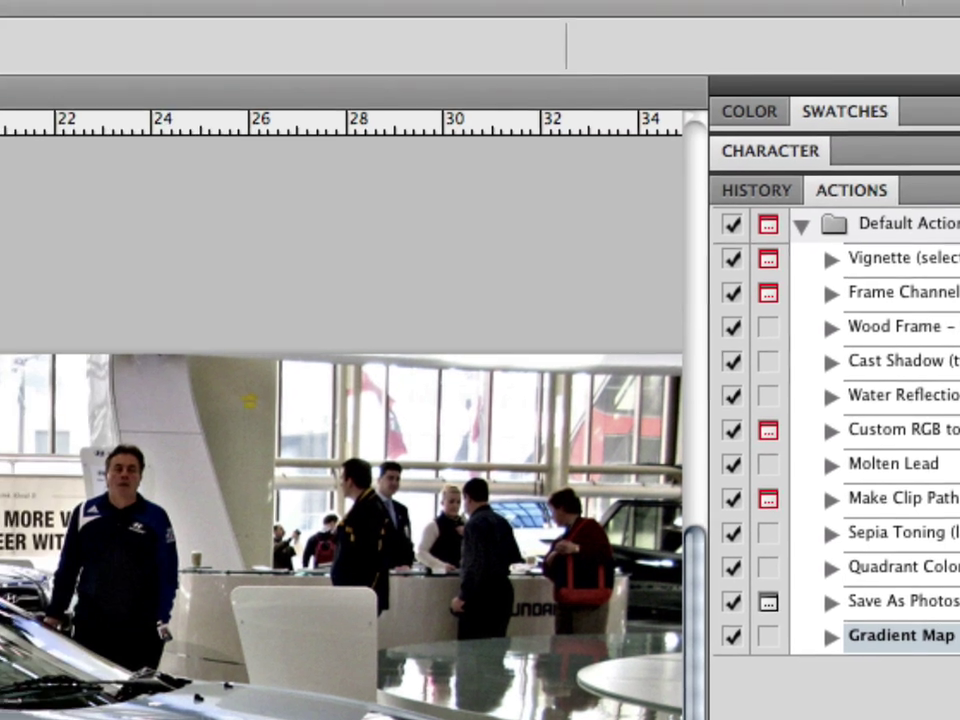
{"action": "left_click", "coordinate": [62, 17]}
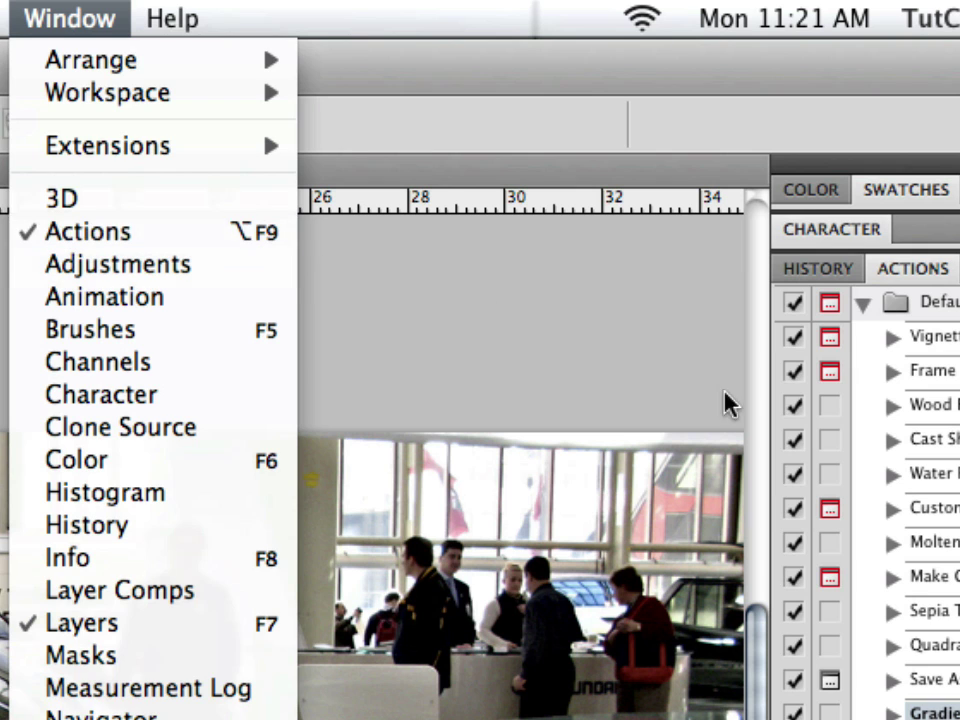
{"action": "left_click", "coordinate": [831, 462]}
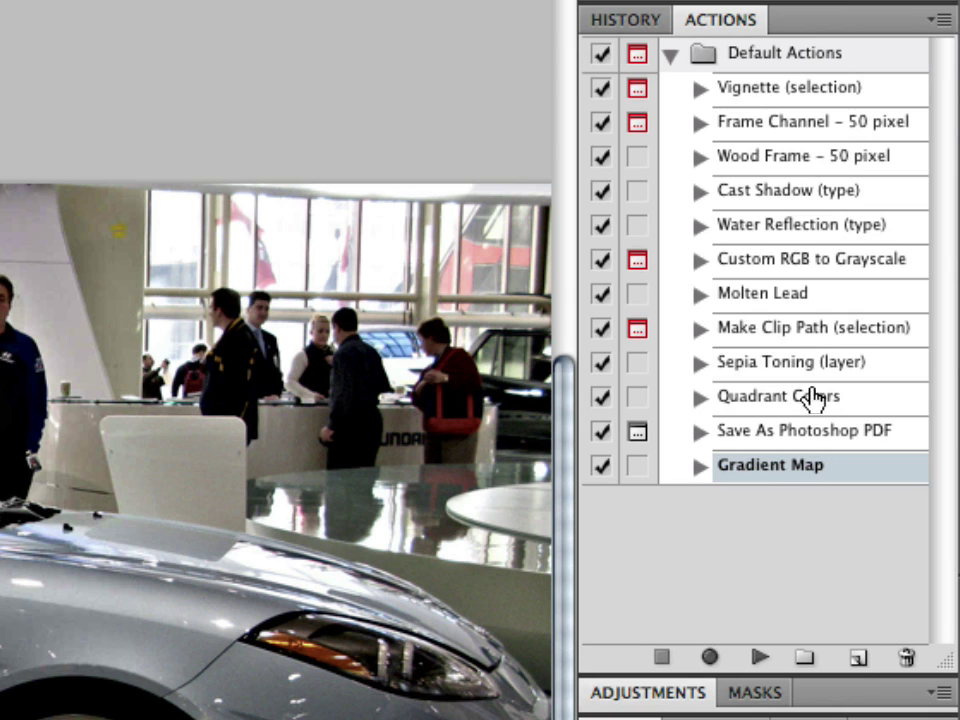
{"action": "left_click", "coordinate": [856, 660]}
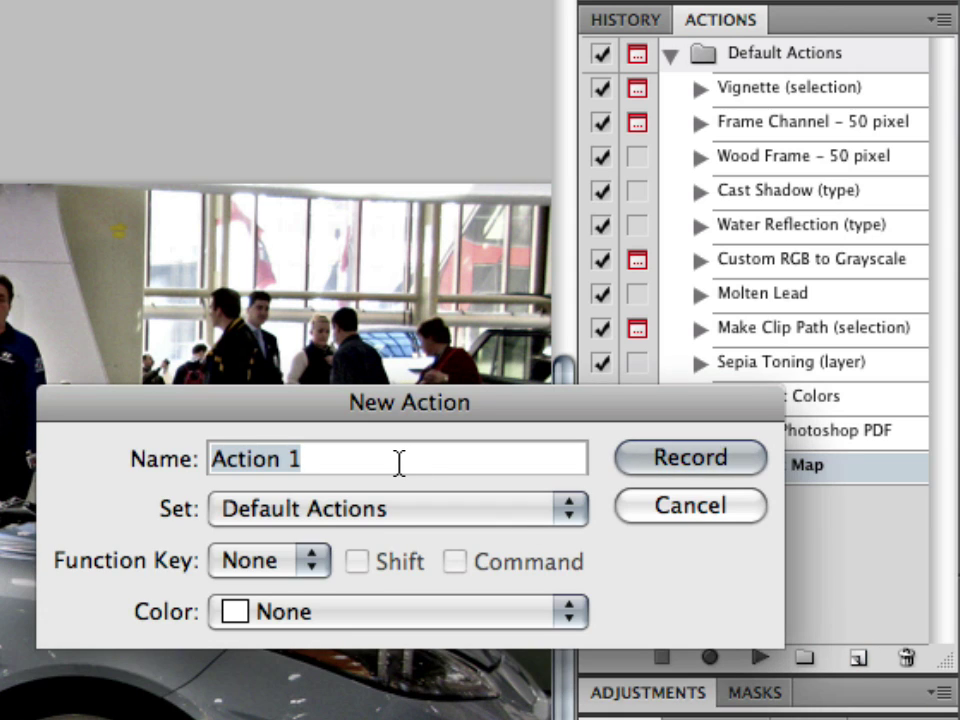
{"action": "type", "text": "CarShow"}
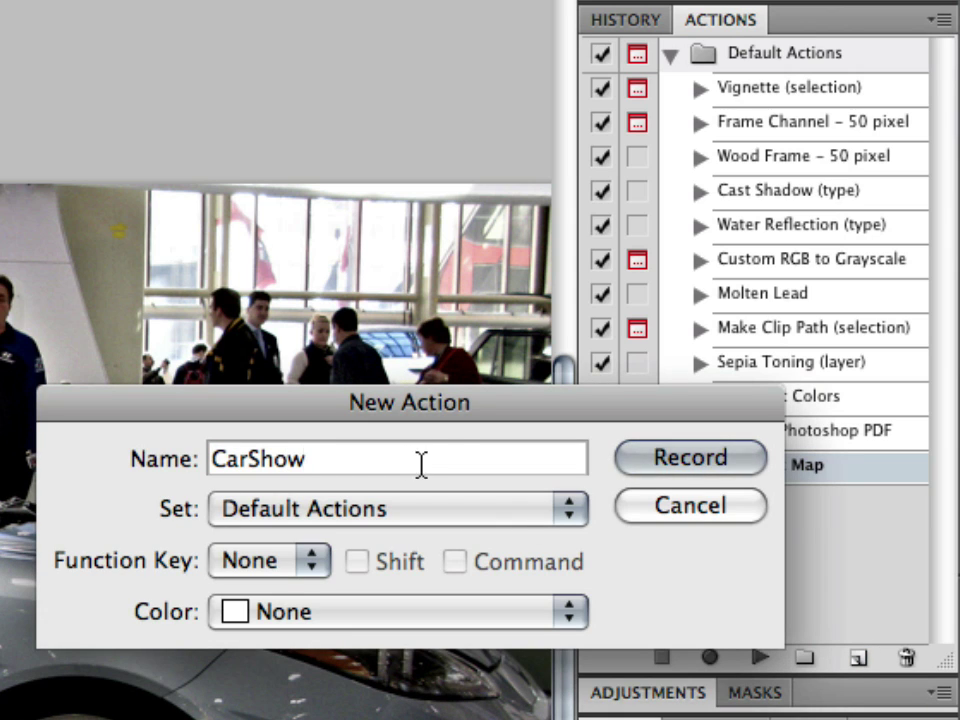
{"action": "left_click", "coordinate": [735, 465]}
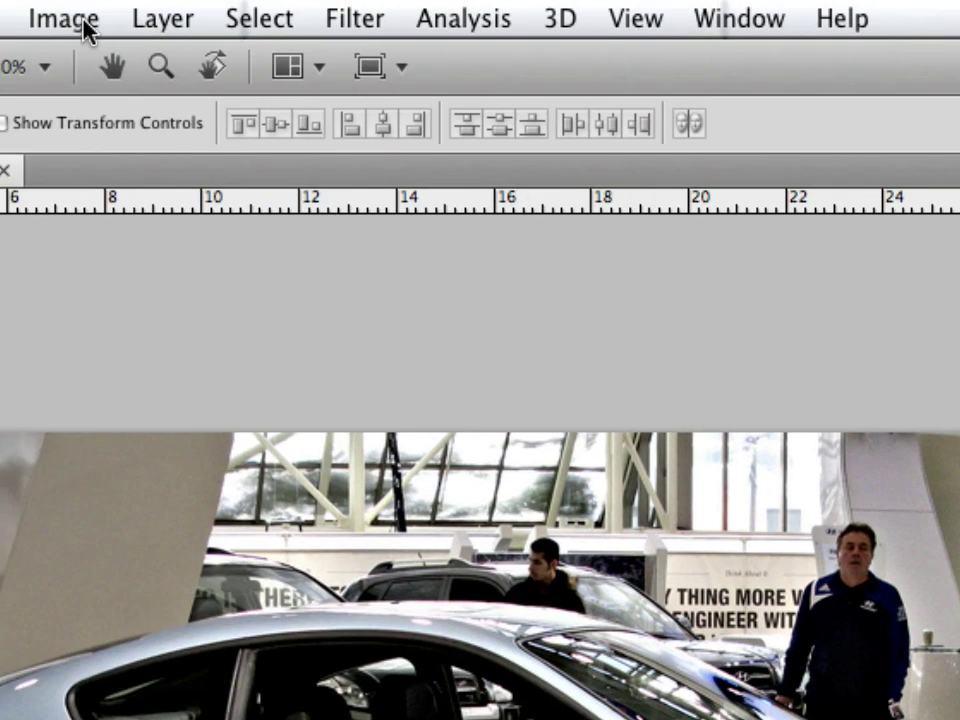
Use Image Size to scale the photo to 50 percent width and height.
{"action": "left_click", "coordinate": [85, 25]}
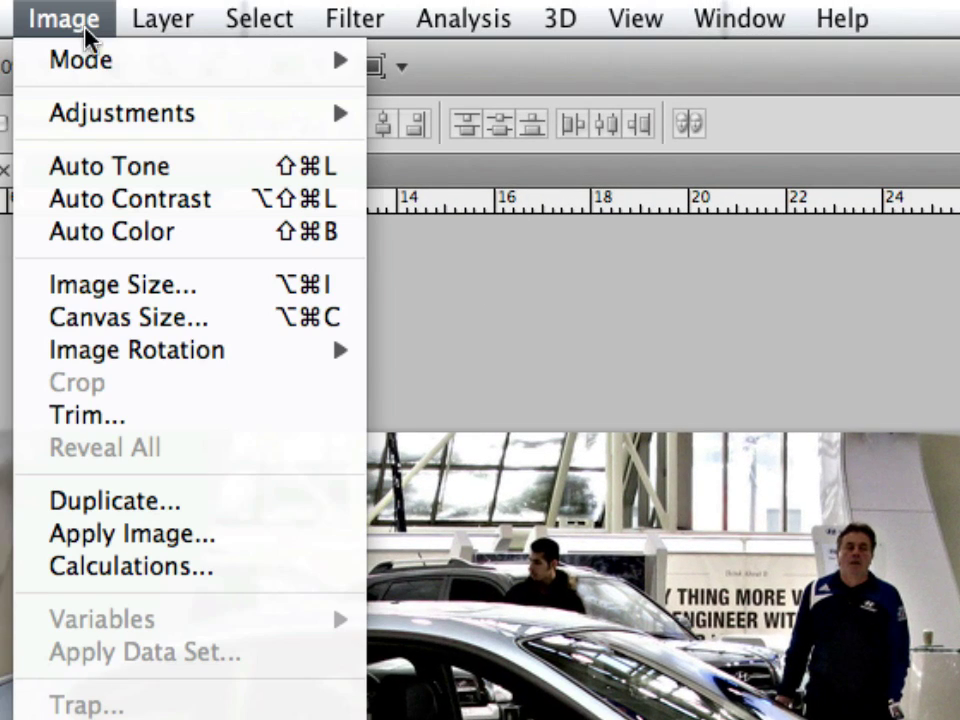
{"action": "left_click", "coordinate": [178, 284]}
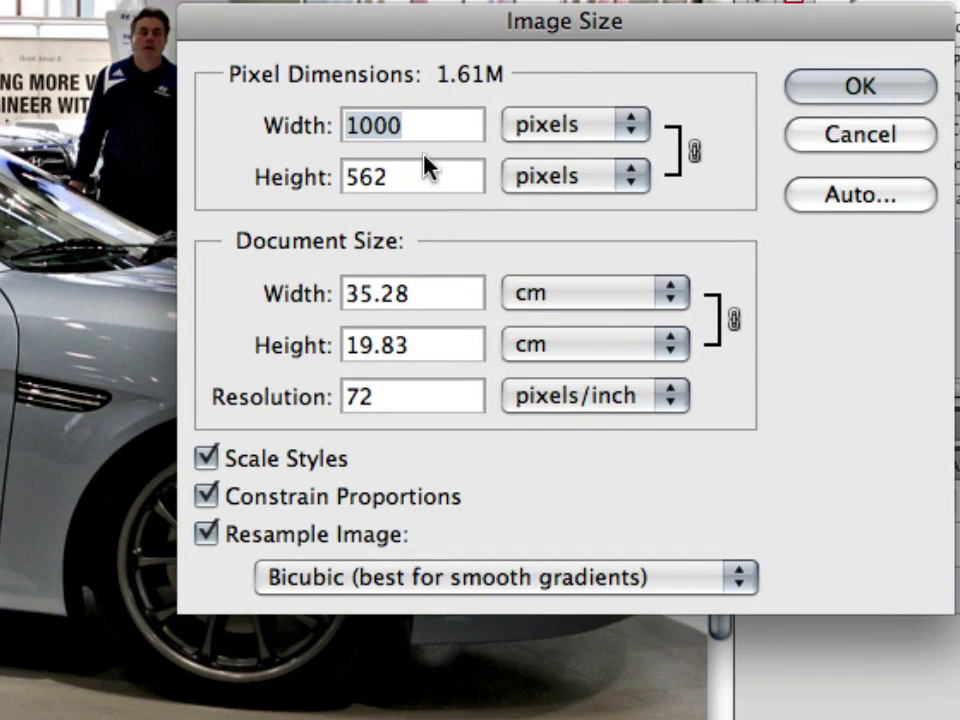
{"action": "left_click", "coordinate": [596, 124]}
{"action": "left_click", "coordinate": [588, 96]}
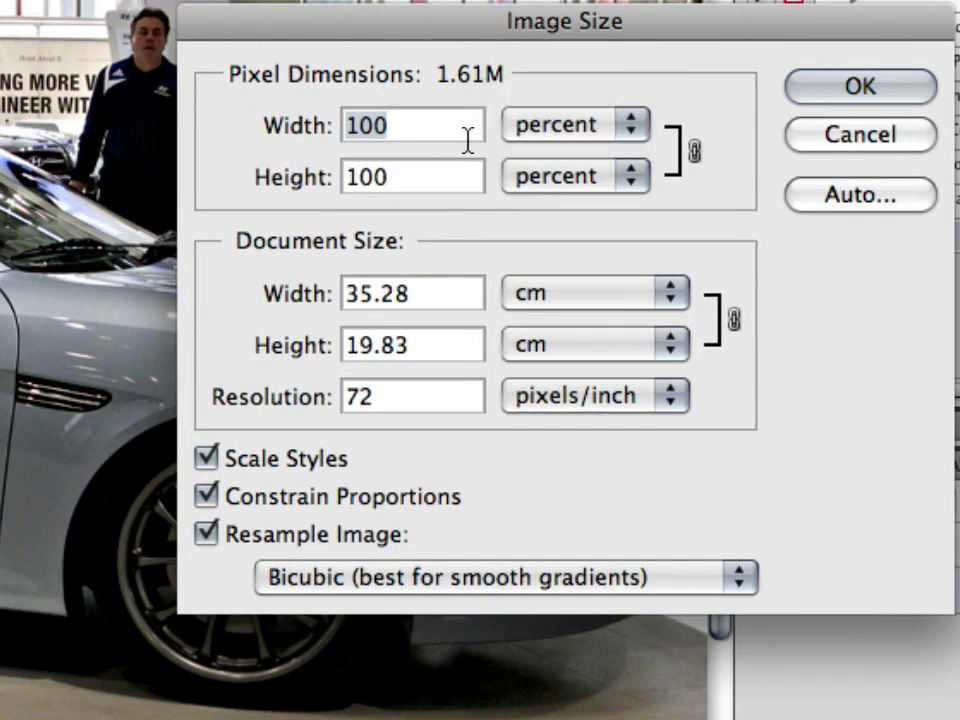
{"action": "type", "text": "50"}
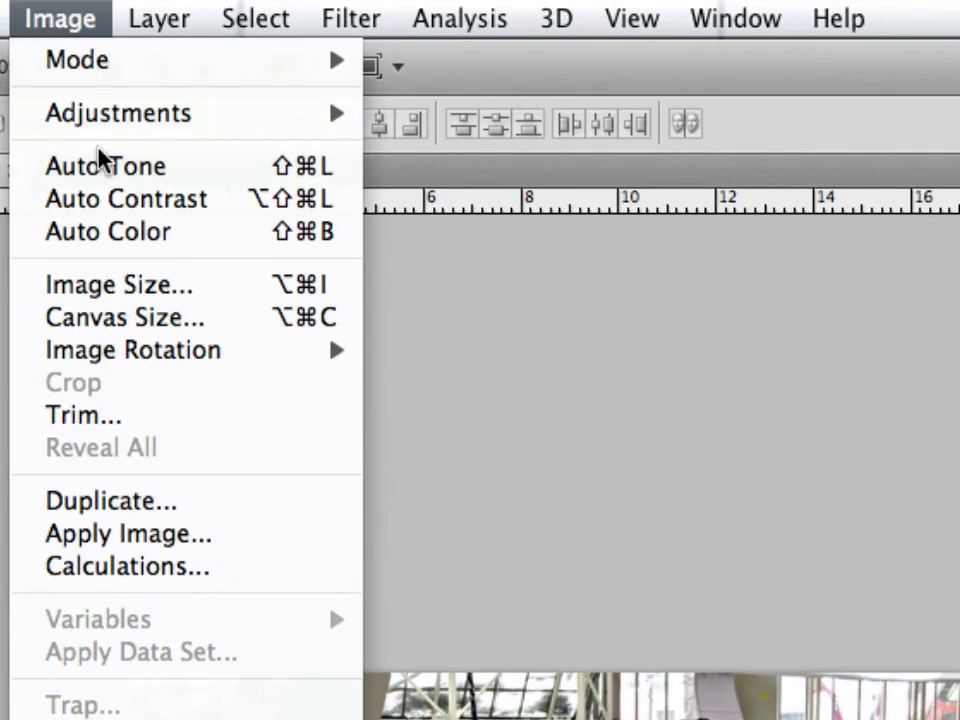
Apply Auto Tone, Auto Contrast and Auto Color to the photo.
{"action": "left_click", "coordinate": [102, 162]}
{"action": "left_click", "coordinate": [80, 10]}
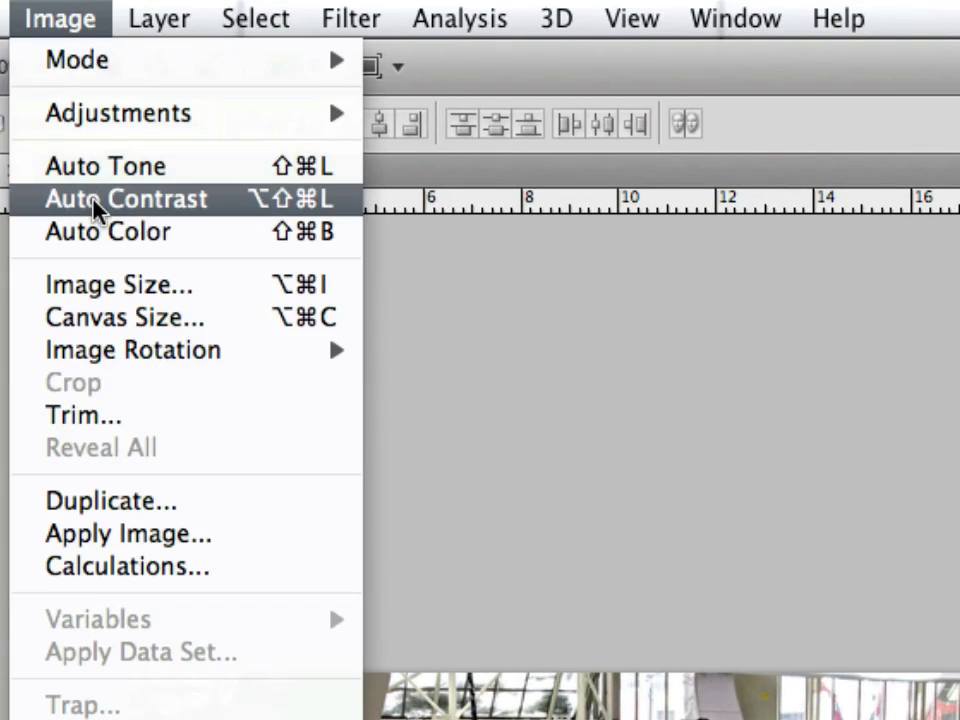
{"action": "left_click", "coordinate": [64, 10]}
{"action": "left_click", "coordinate": [64, 10]}
{"action": "left_click", "coordinate": [94, 228]}
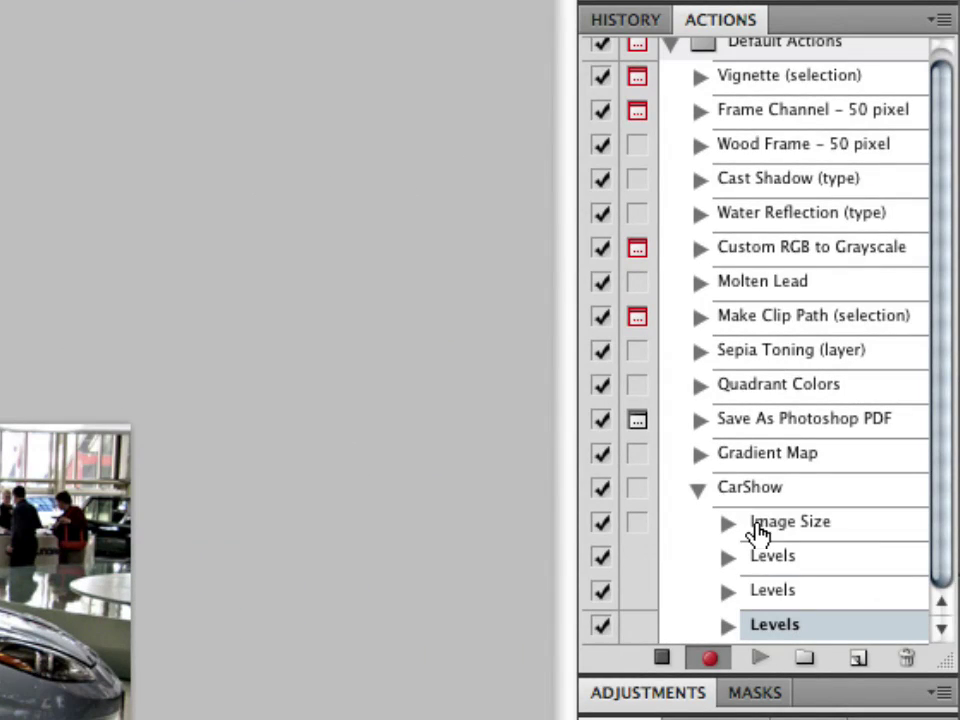
Expand and collapse the three recorded Levels steps and the Image Size step to review them.
{"action": "left_click", "coordinate": [727, 556]}
{"action": "left_click", "coordinate": [727, 556]}
{"action": "left_click", "coordinate": [727, 591]}
{"action": "left_click", "coordinate": [727, 591]}
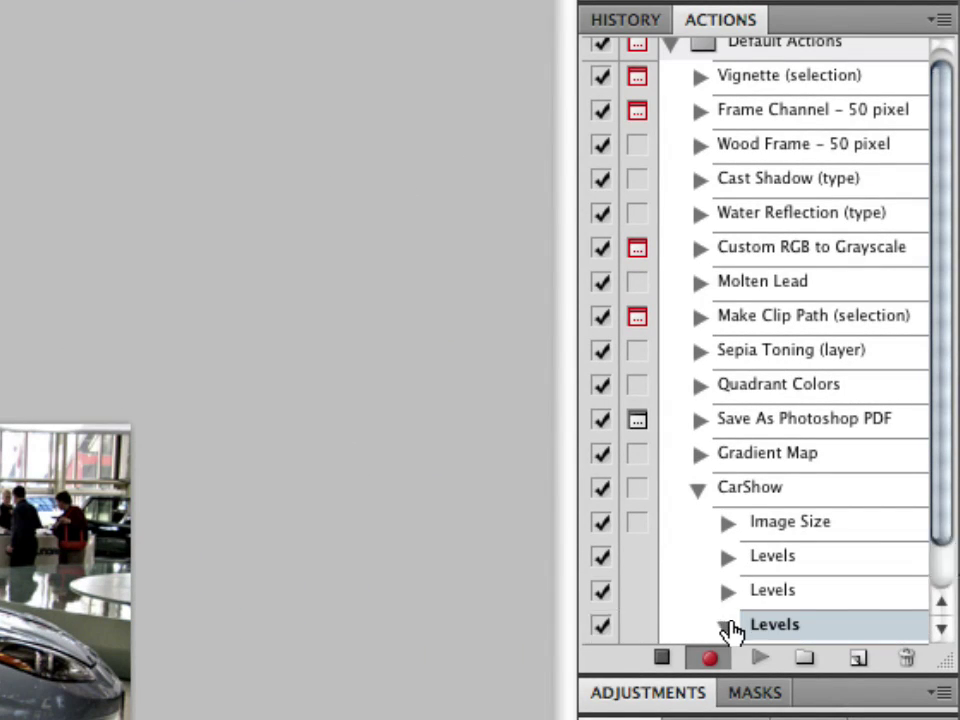
{"action": "left_click", "coordinate": [729, 624]}
{"action": "left_click", "coordinate": [727, 575]}
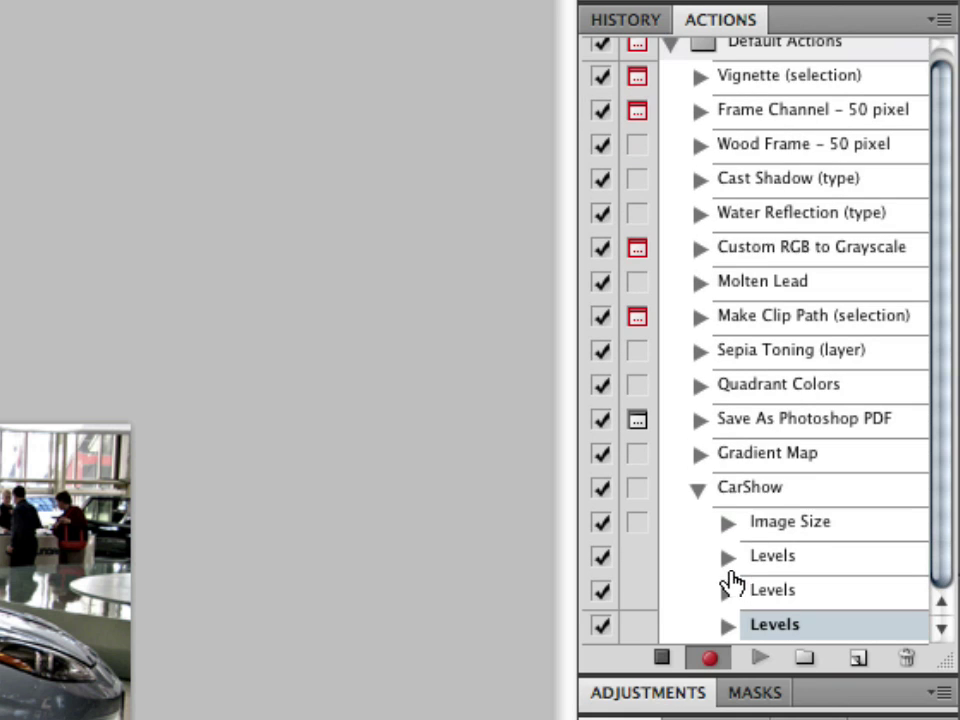
{"action": "left_click", "coordinate": [784, 527]}
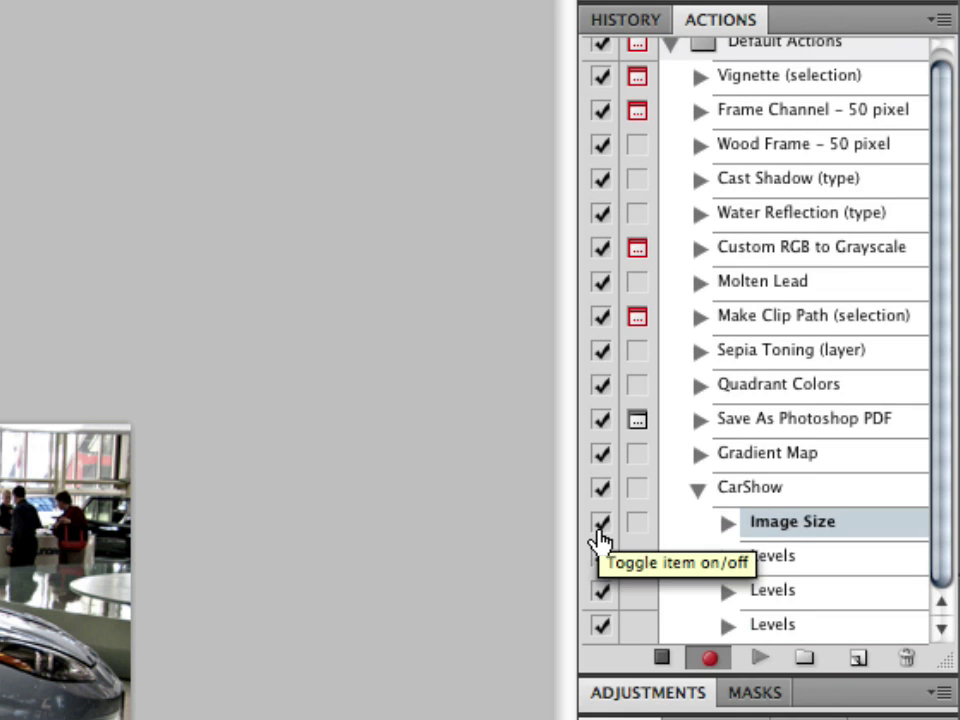
{"action": "left_click", "coordinate": [765, 628]}
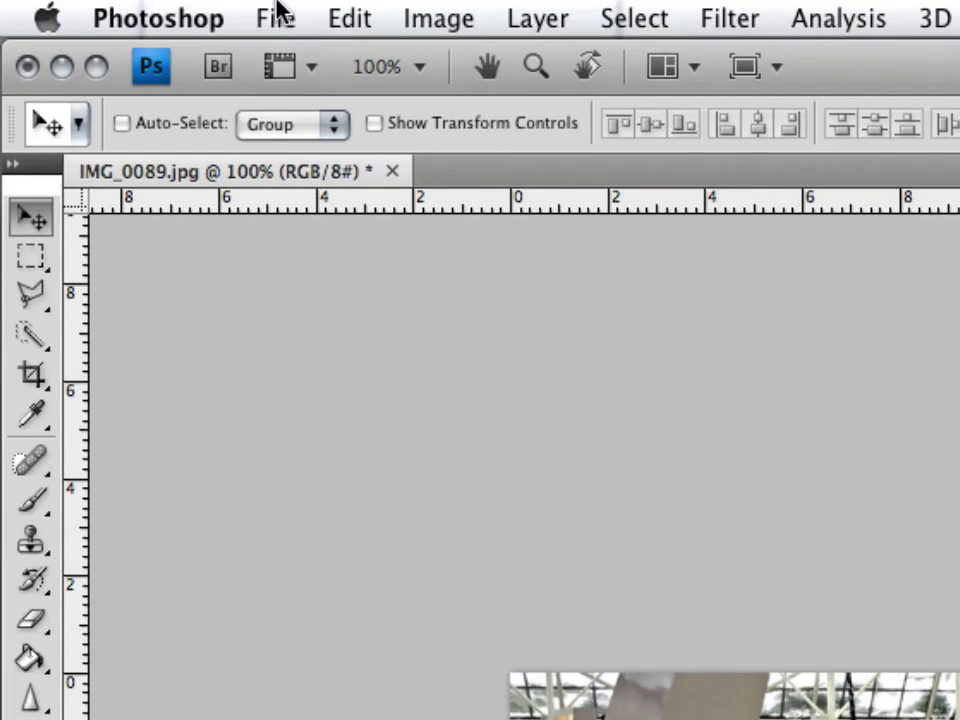
In the Save As dialog, create a new folder named Resized.
{"action": "left_click", "coordinate": [274, 14]}
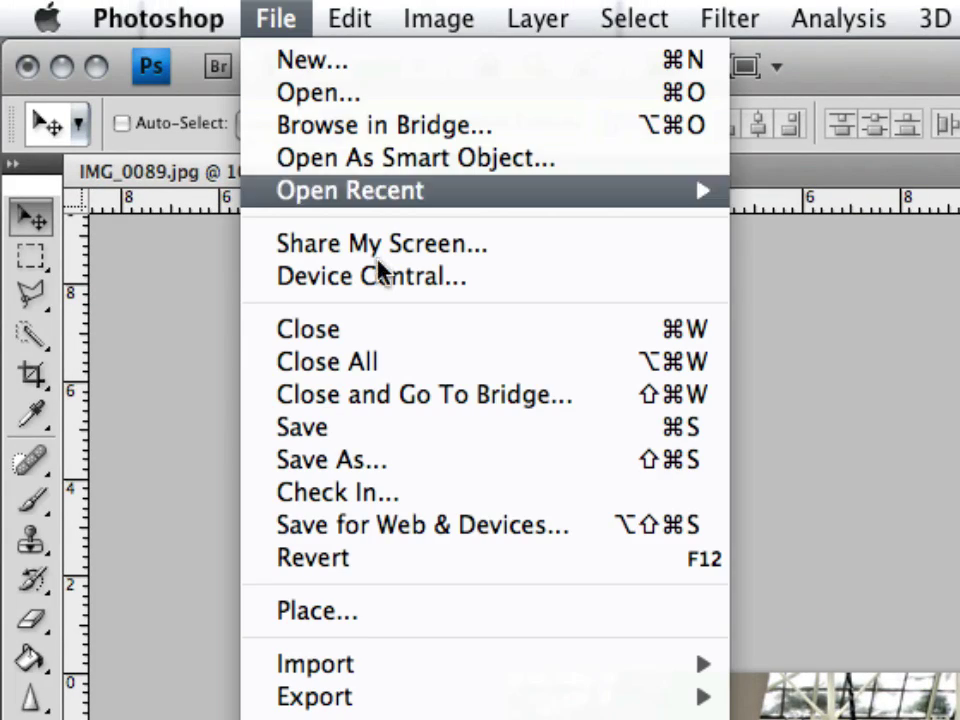
{"action": "left_click", "coordinate": [422, 466]}
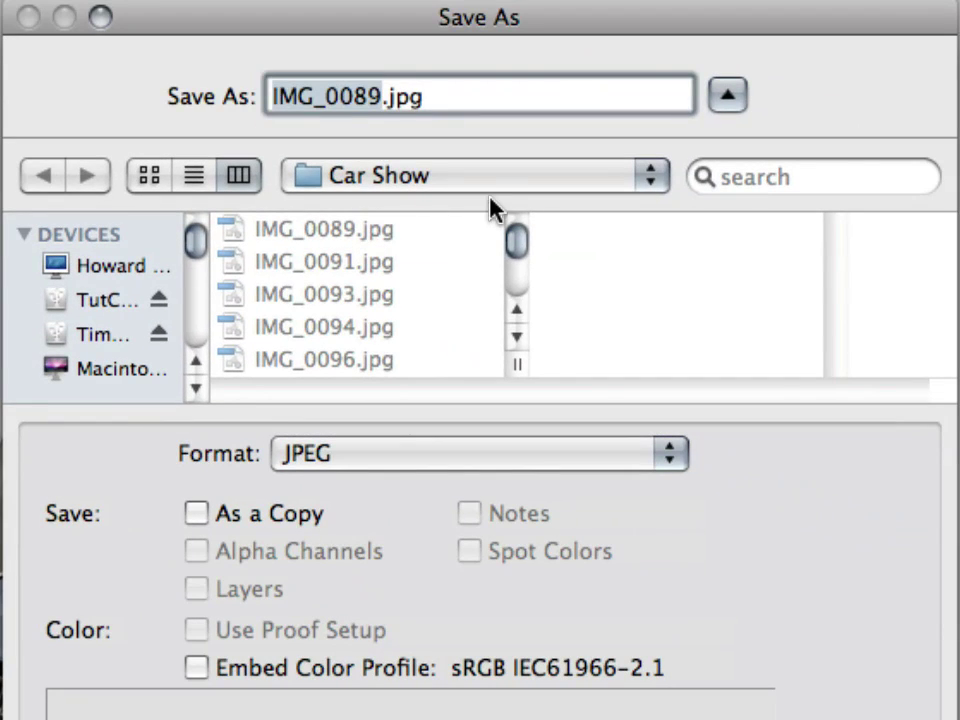
{"action": "scroll", "coordinate": [450, 285], "scroll_direction": "down", "scroll_amount": 3}
{"action": "scroll", "coordinate": [450, 285], "scroll_direction": "up", "scroll_amount": 3}
{"action": "key", "text": "super+shift+n"}
{"action": "type", "text": "R"}
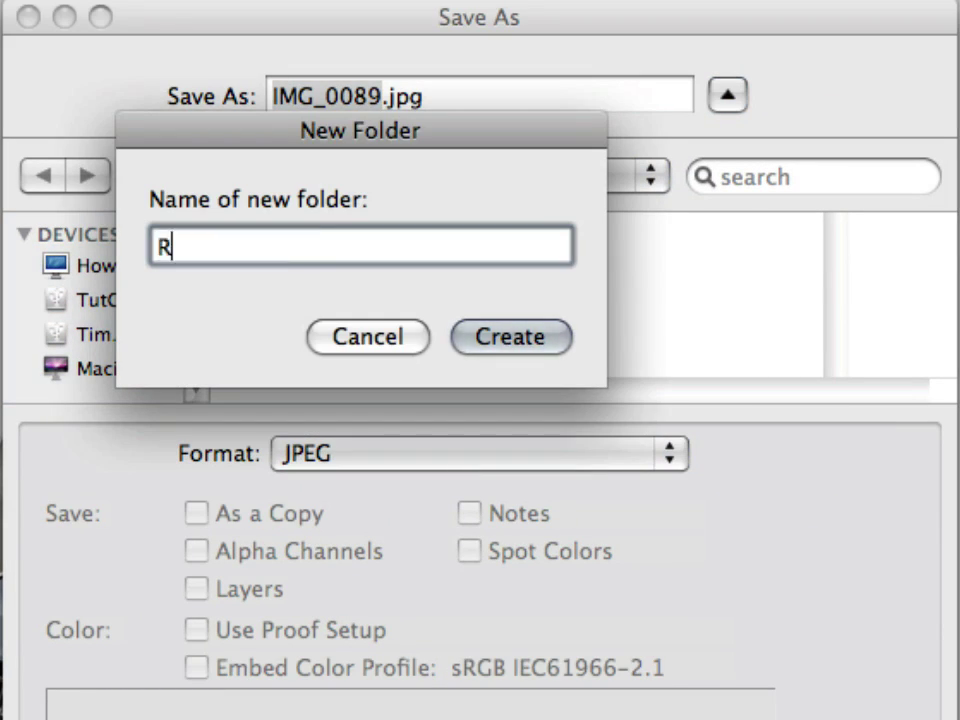
{"action": "type", "text": "esixed"}
{"action": "key", "text": "BackSpace"}
{"action": "key", "text": "BackSpace"}
{"action": "key", "text": "BackSpace"}
{"action": "key", "text": "BackSpace"}
{"action": "type", "text": "zed"}
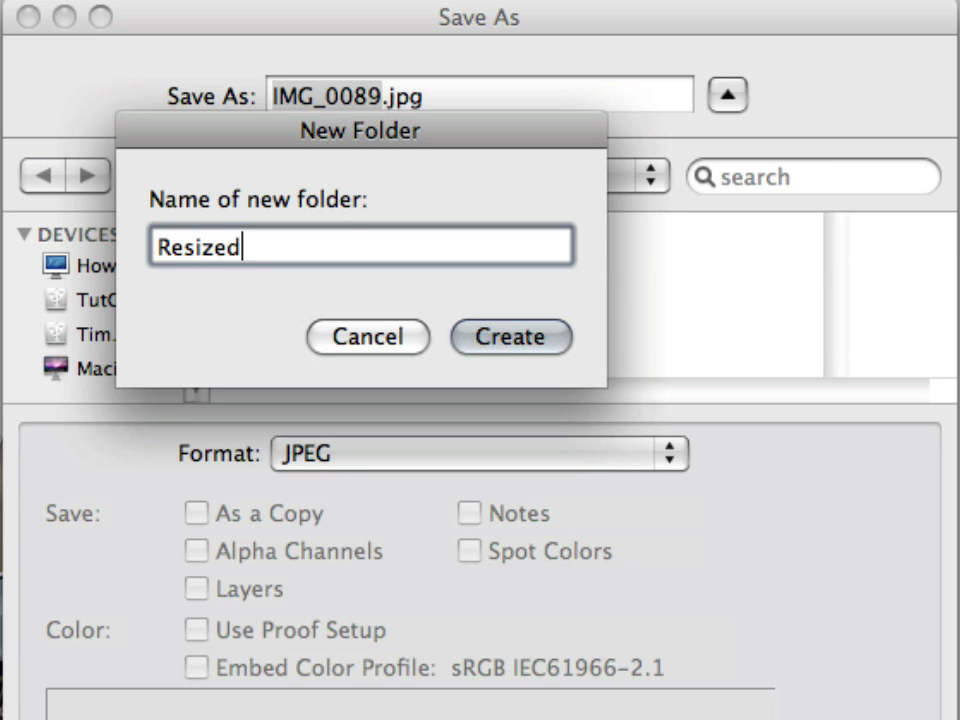
{"action": "key", "text": "Return"}
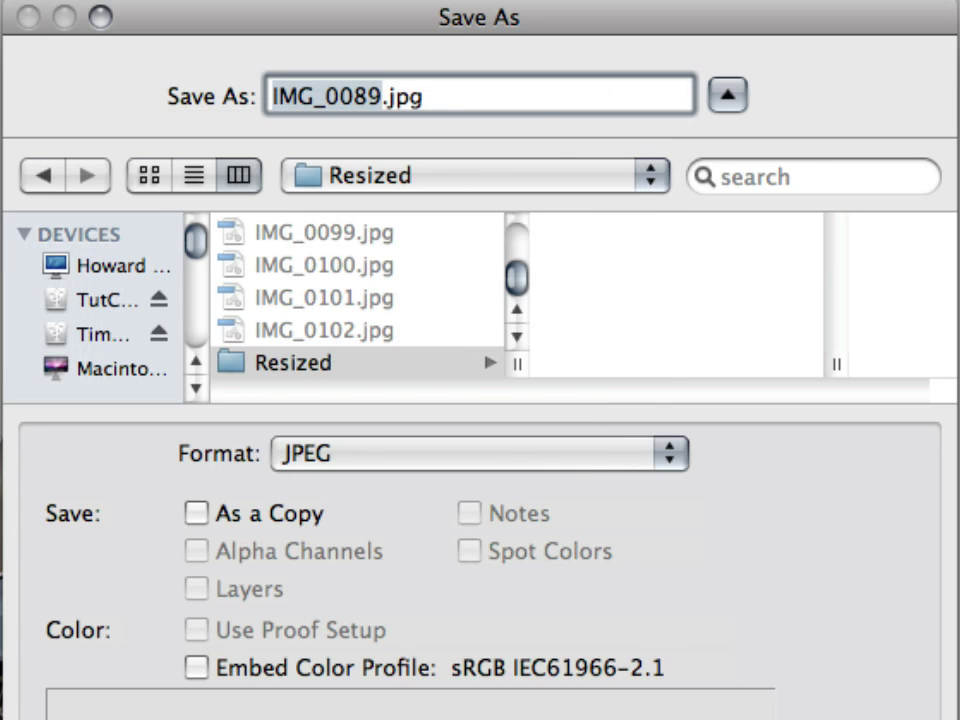
Save the photo as a JPEG into Resized, then stop recording CarShow.
{"action": "key", "text": "Return"}
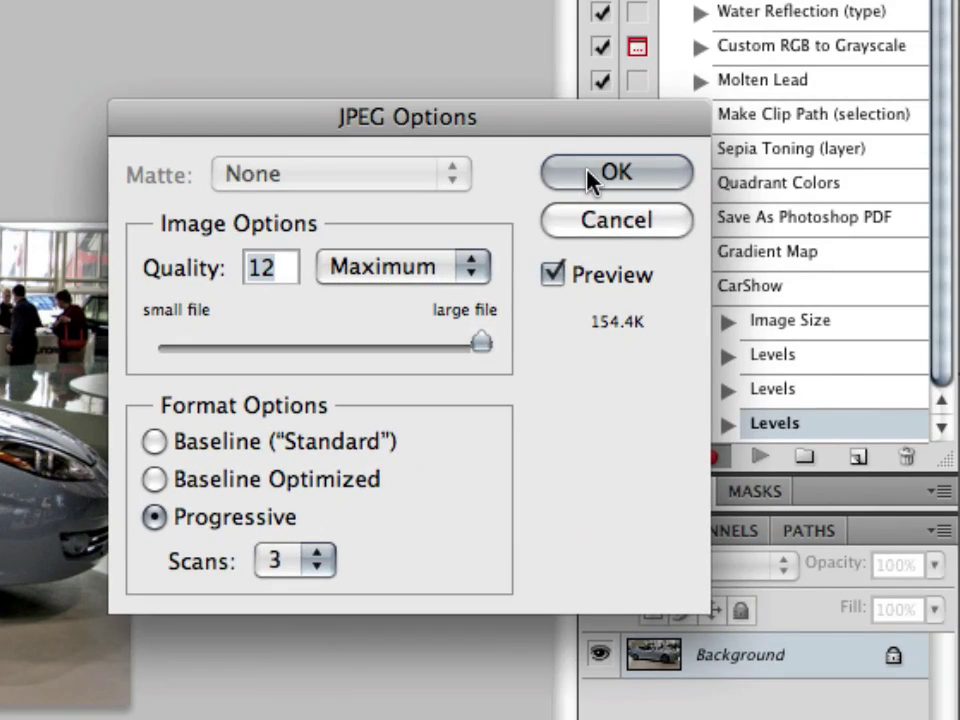
{"action": "left_click", "coordinate": [589, 178]}
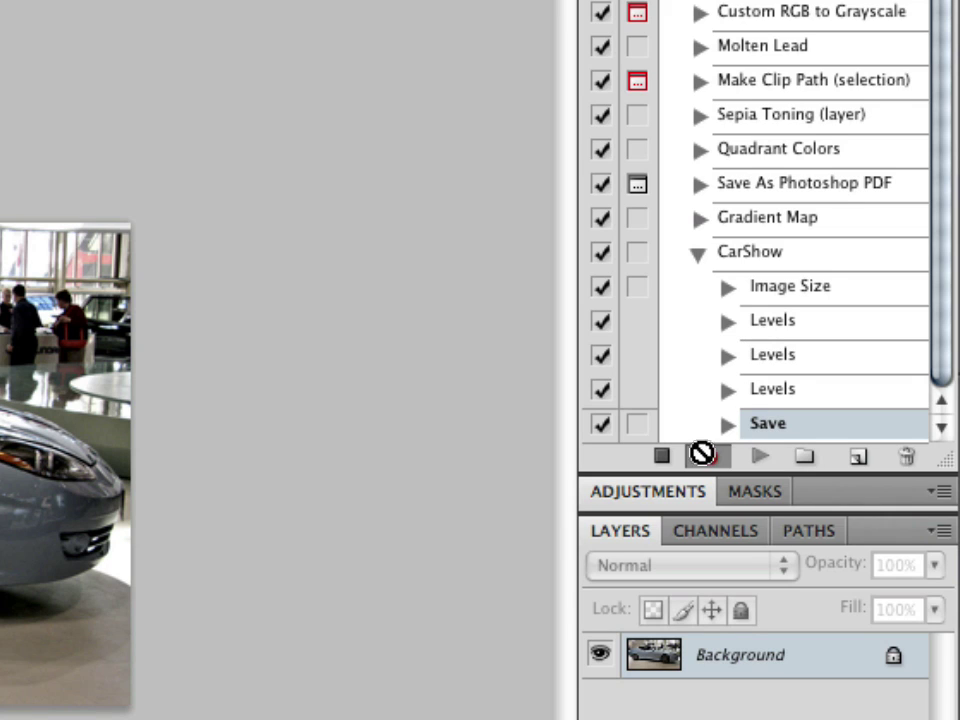
{"action": "left_click", "coordinate": [661, 456]}
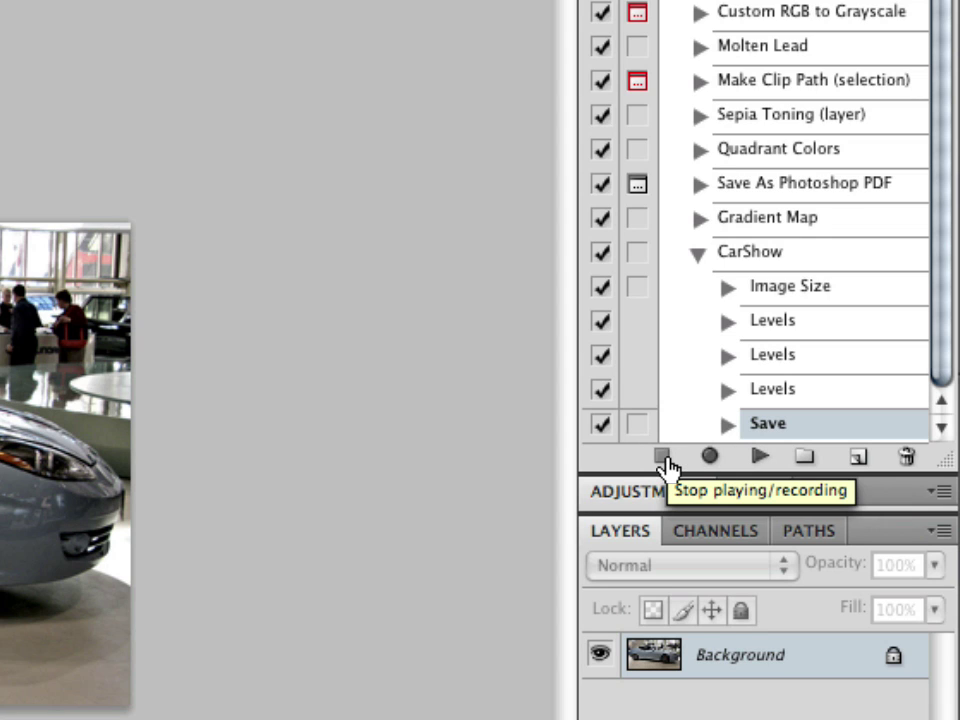
Select the CarShow action and start a droplet saved on the Desktop.
{"action": "left_click", "coordinate": [762, 254]}
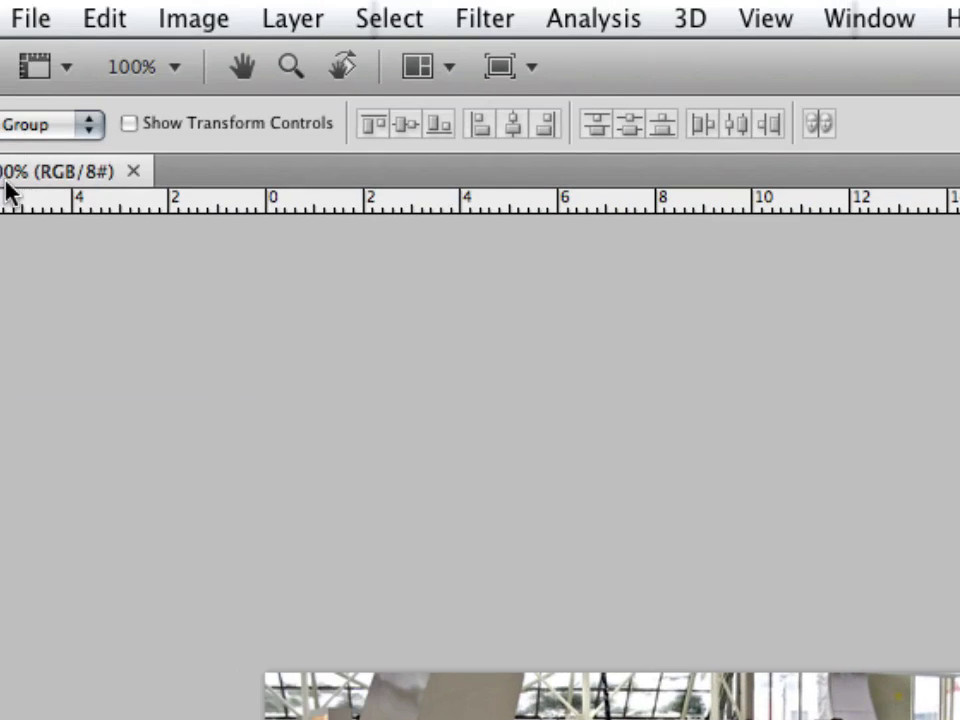
{"action": "left_click", "coordinate": [30, 18]}
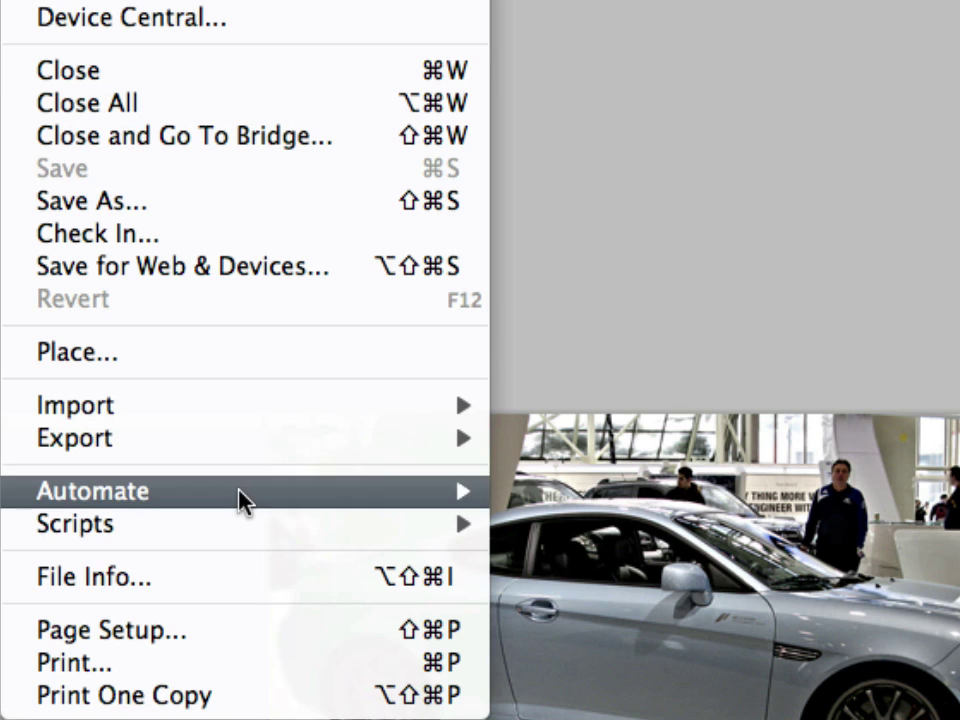
{"action": "mouse_move", "coordinate": [261, 501]}
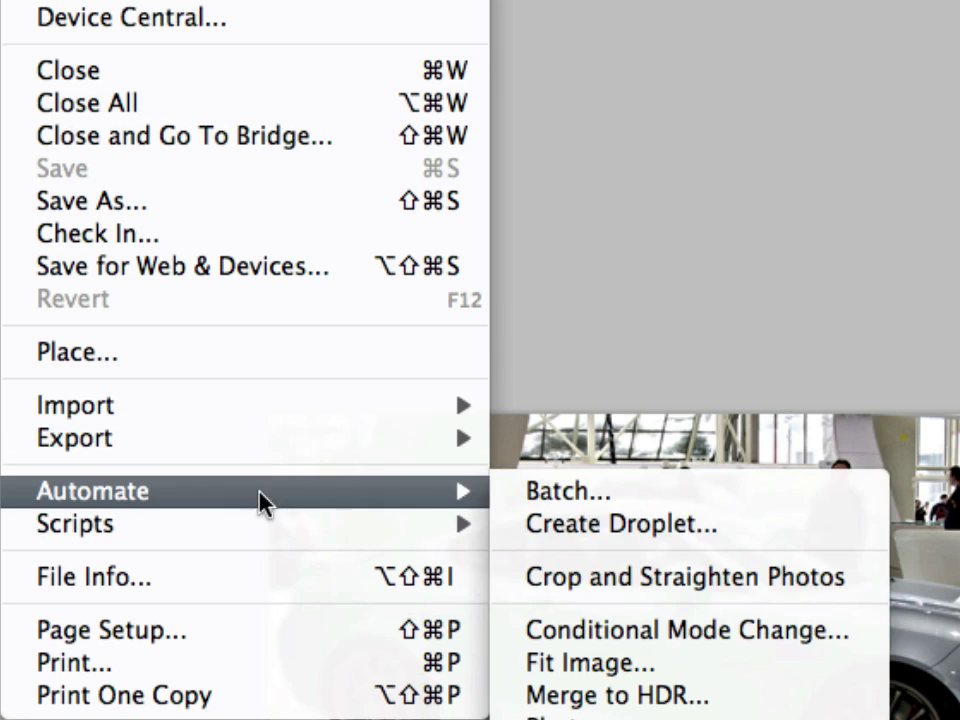
{"action": "left_click", "coordinate": [730, 515]}
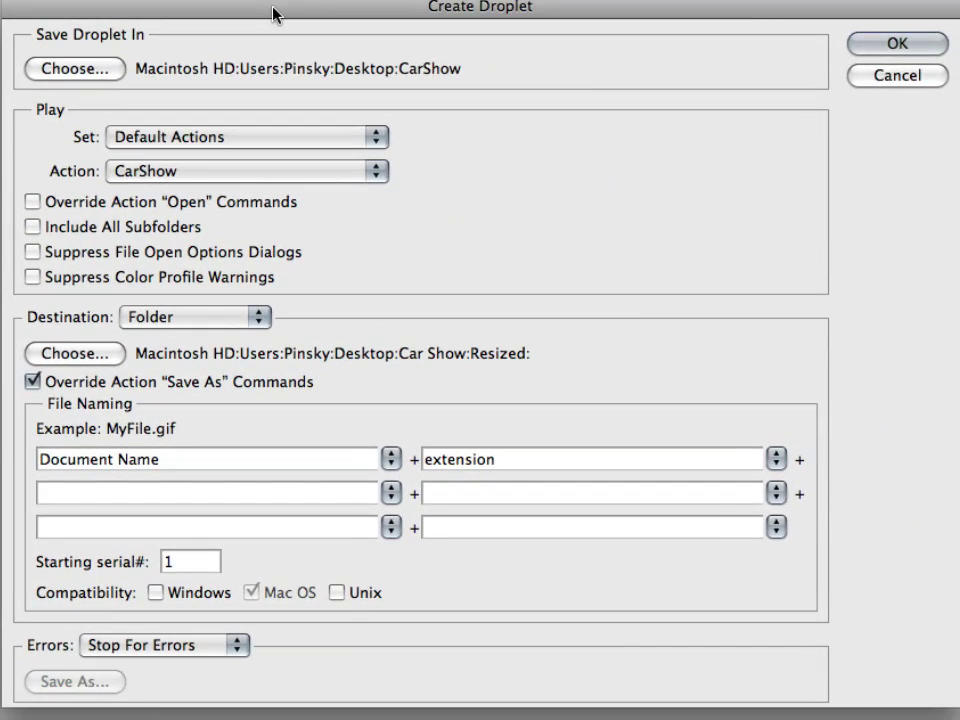
{"action": "left_click", "coordinate": [76, 70]}
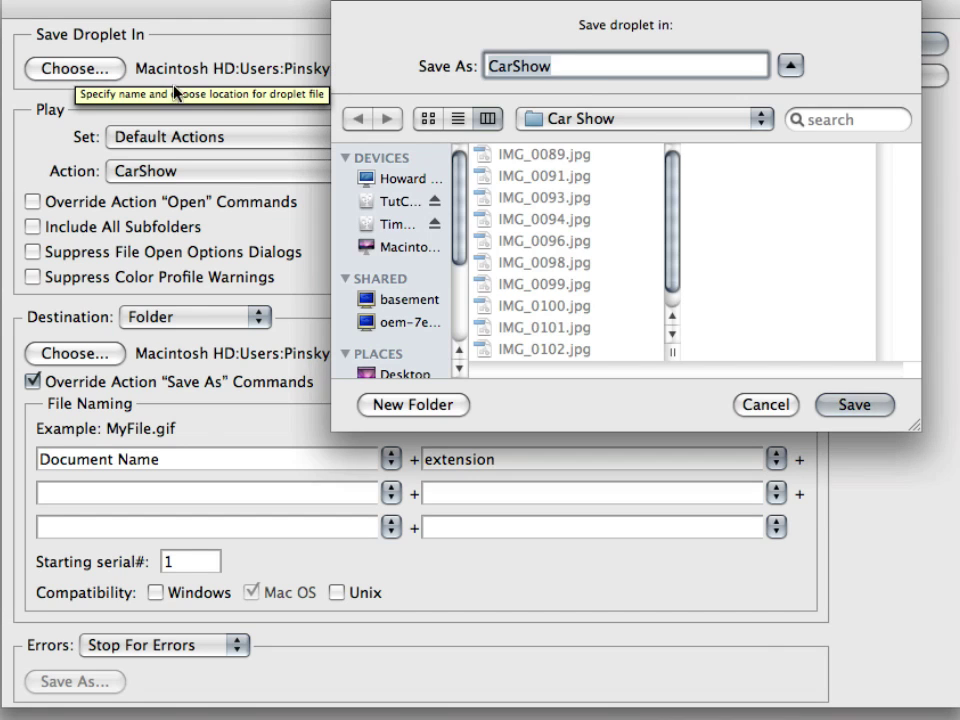
{"action": "left_click", "coordinate": [405, 371]}
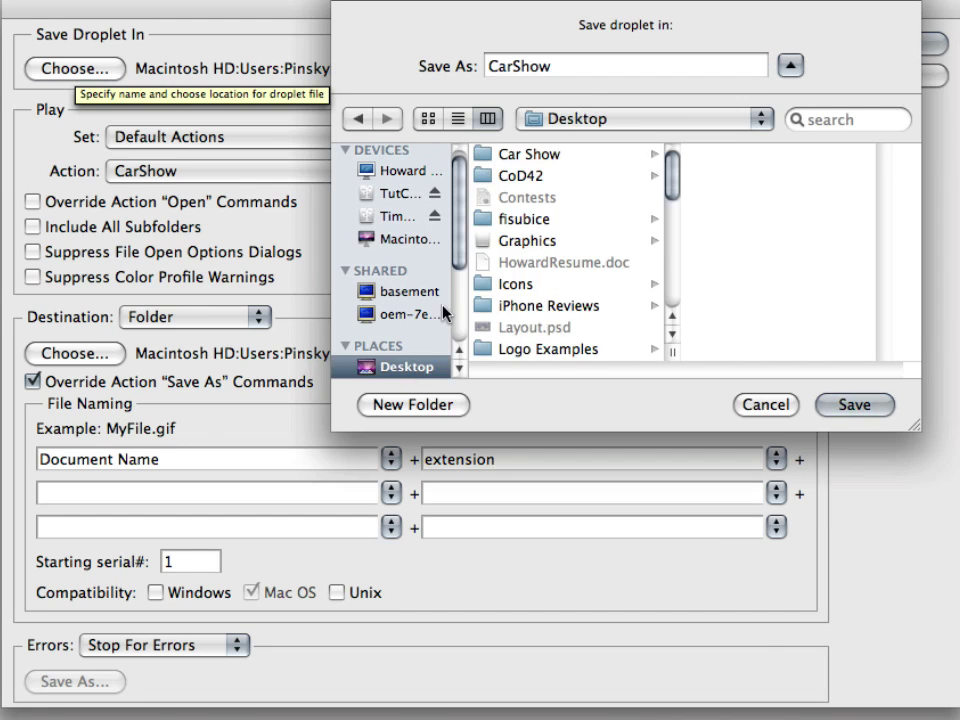
{"action": "left_click", "coordinate": [862, 409]}
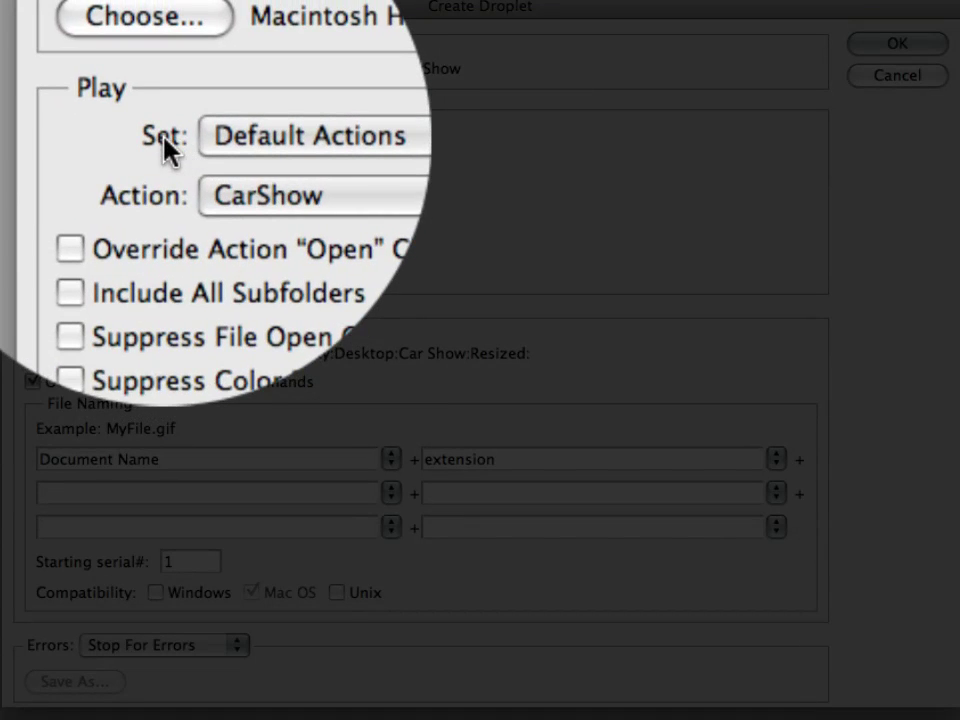
Set the droplet to play CarShow, output to Resized, with Windows and Unix-compatible names.
{"action": "left_click", "coordinate": [164, 176]}
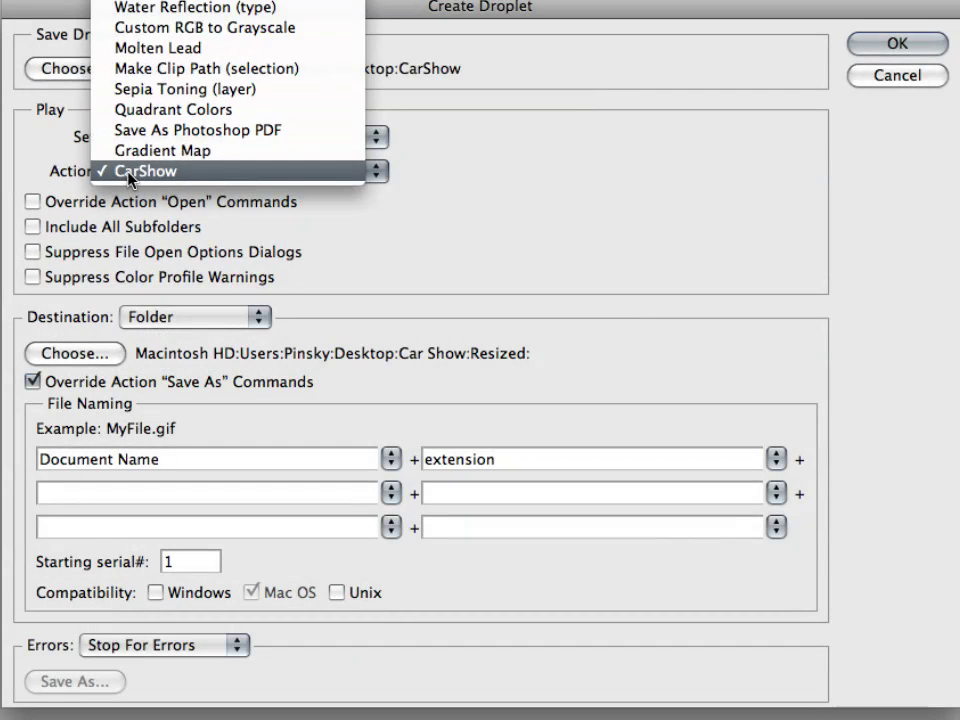
{"action": "left_click", "coordinate": [129, 178]}
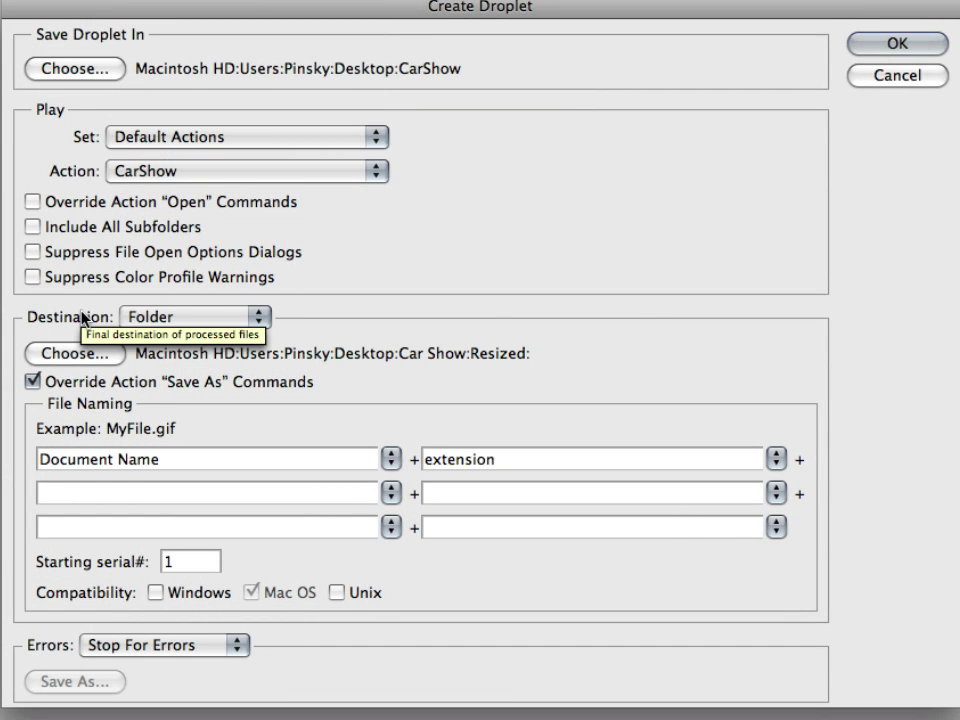
{"action": "left_click", "coordinate": [119, 356]}
{"action": "left_click", "coordinate": [552, 24]}
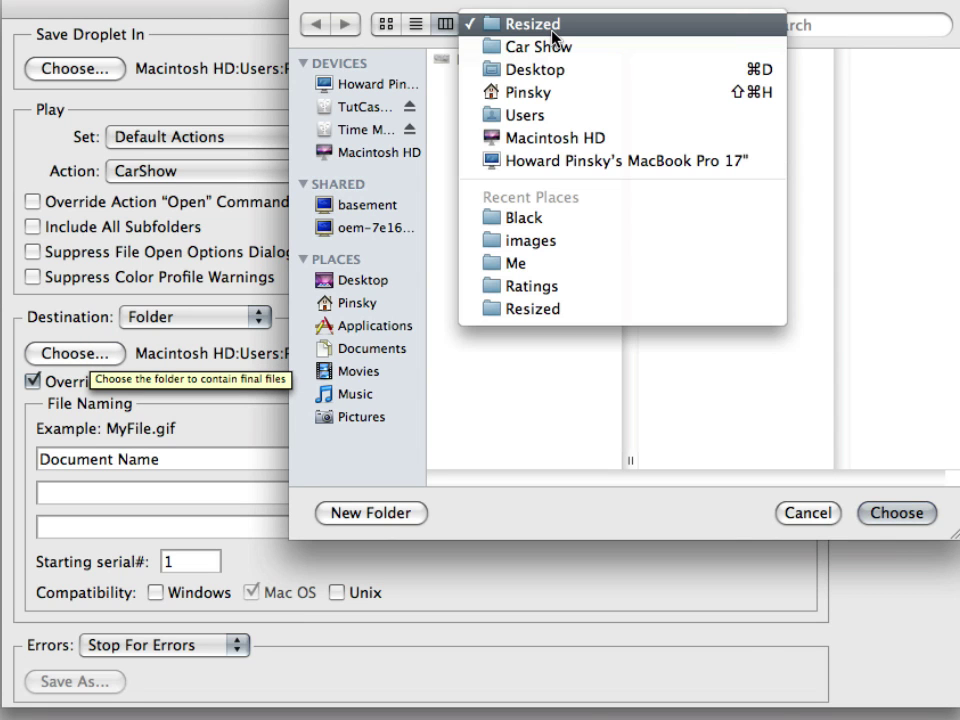
{"action": "left_click", "coordinate": [552, 28]}
{"action": "left_click", "coordinate": [897, 513]}
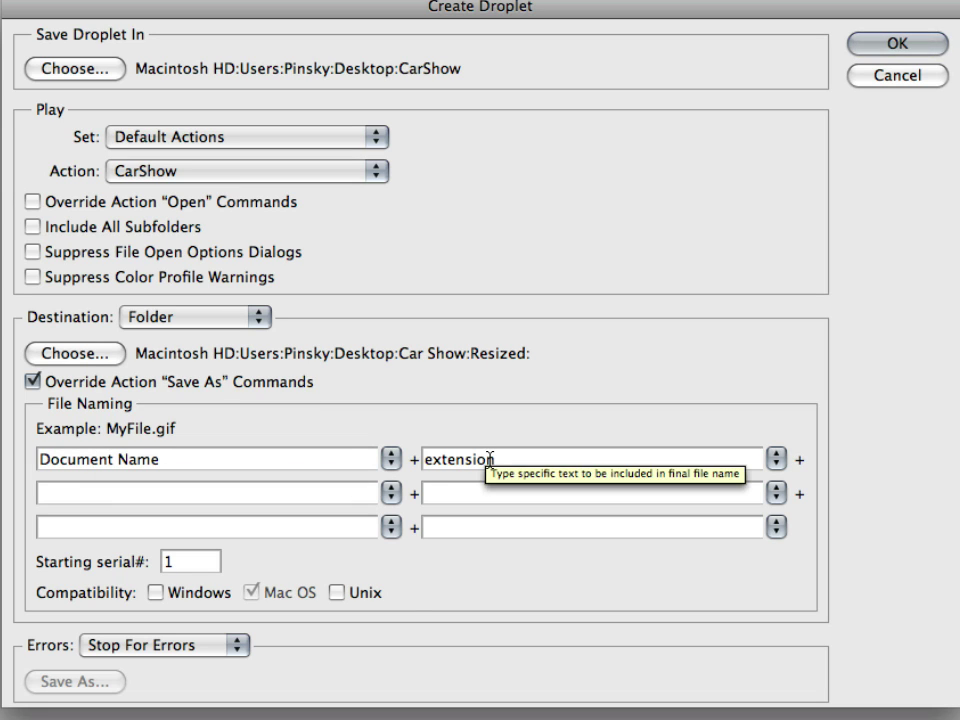
{"action": "left_click", "coordinate": [155, 592]}
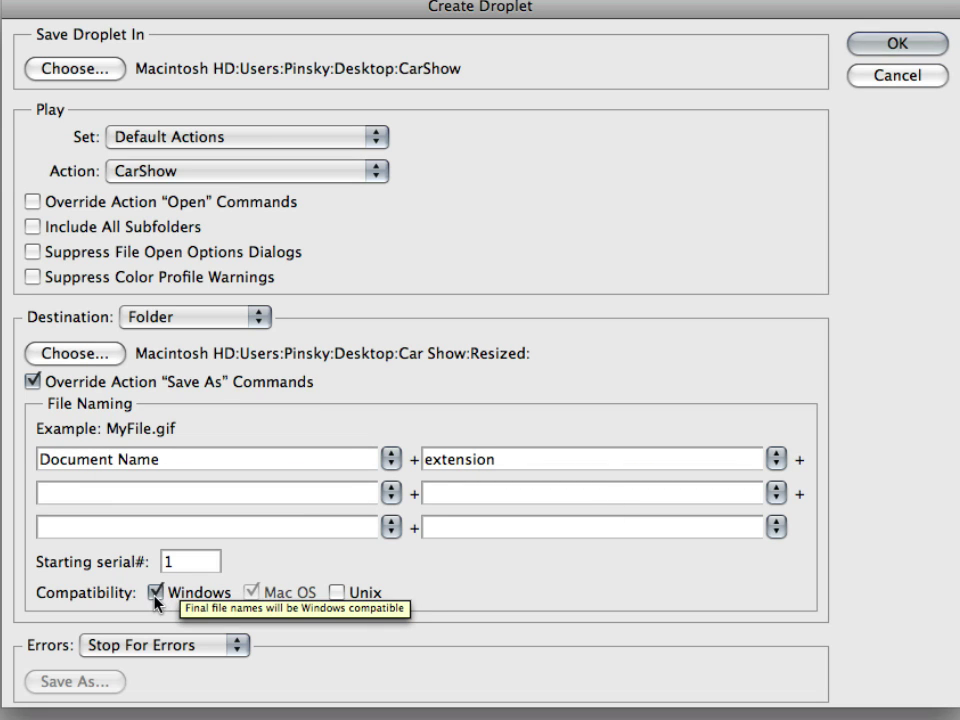
{"action": "left_click", "coordinate": [337, 592]}
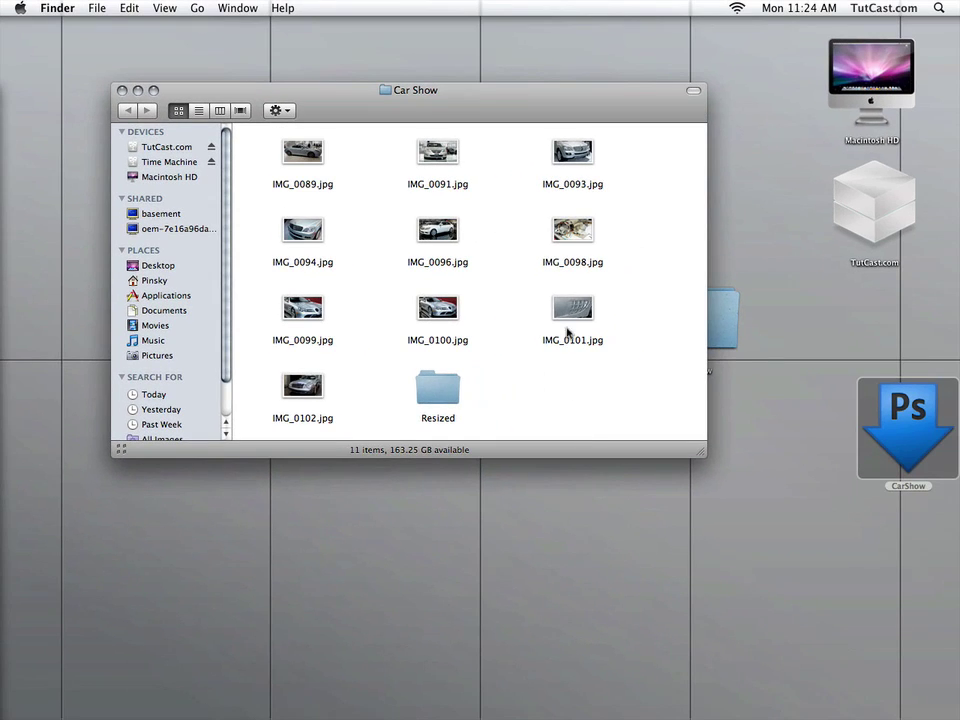
Open the Resized folder in its own window below the Car Show window.
{"action": "left_click_drag", "start_coordinate": [536, 97], "coordinate": [481, 90]}
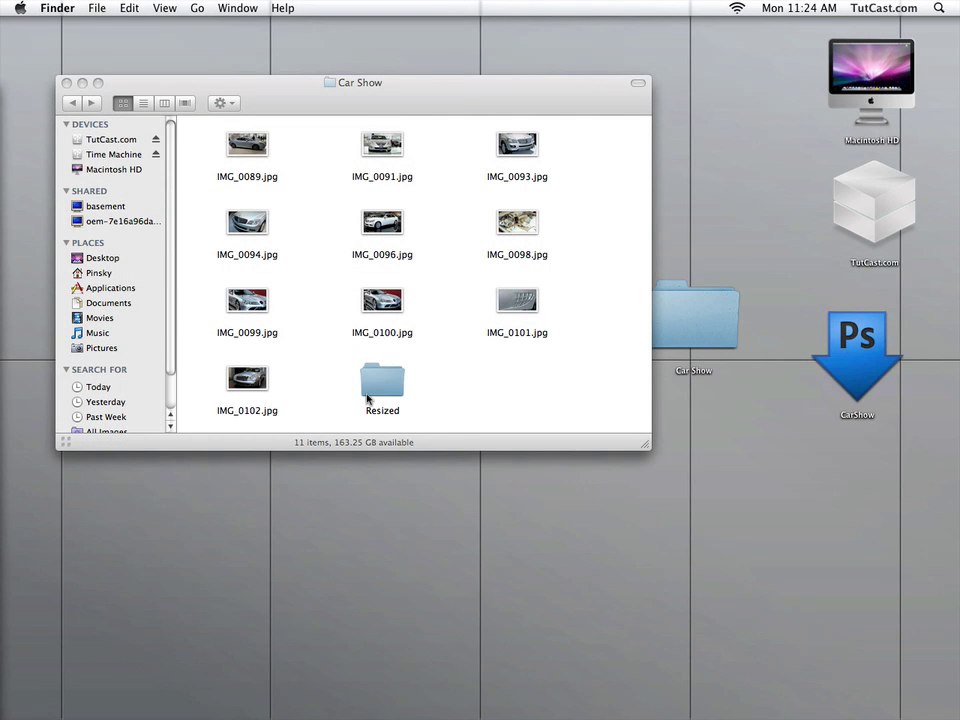
{"action": "double_click", "coordinate": [373, 392]}
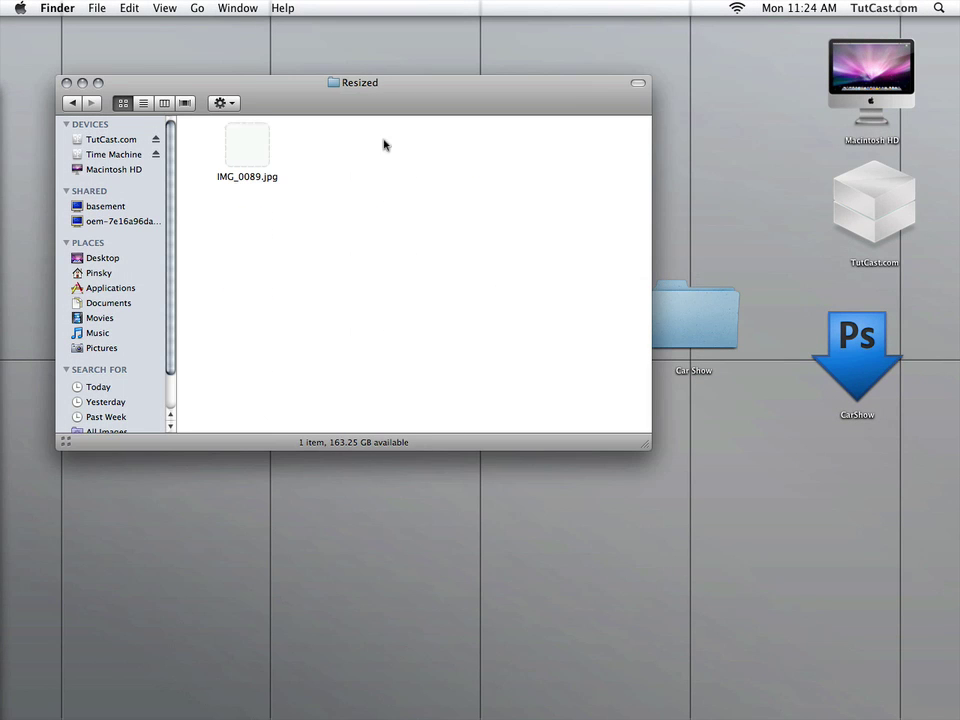
{"action": "left_click", "coordinate": [72, 102]}
{"action": "double_click", "coordinate": [382, 385], "text": "super"}
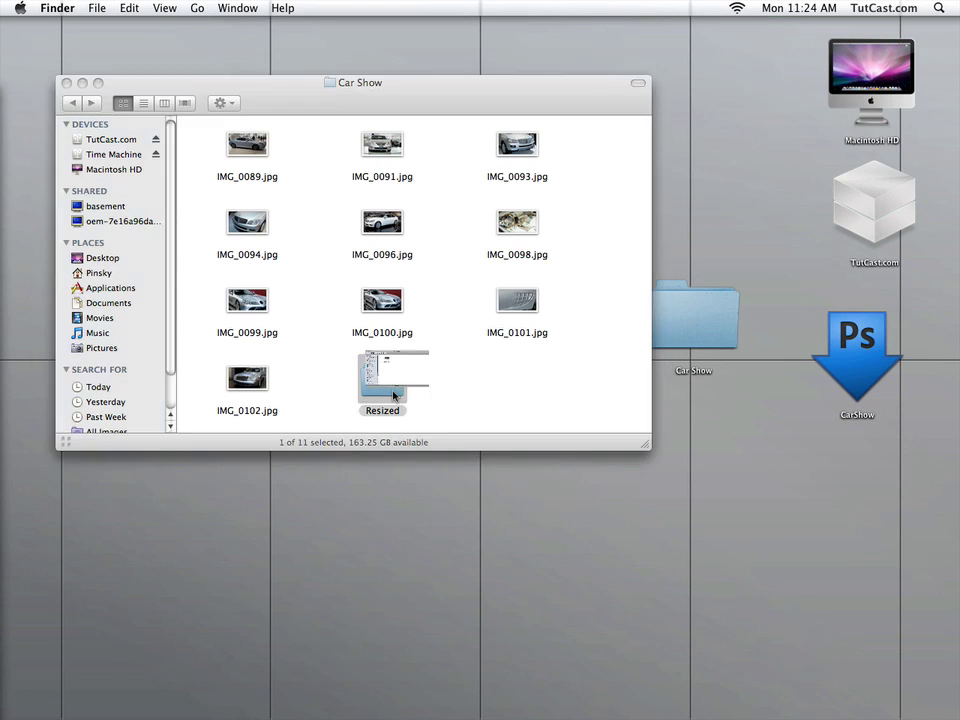
{"action": "left_click_drag", "start_coordinate": [484, 141], "coordinate": [370, 369]}
Select nine car photos, including IMG_0093, IMG_0091 and IMG_0102, and drop them on the CarShow droplet.
{"action": "left_click_drag", "start_coordinate": [578, 332], "coordinate": [249, 243]}
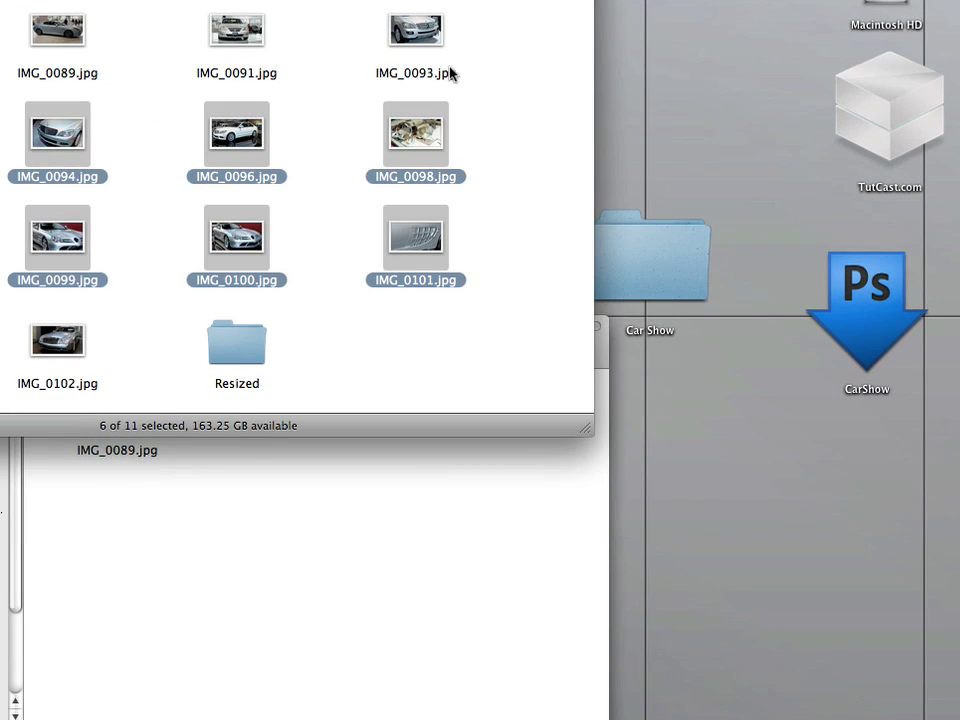
{"action": "left_click", "coordinate": [451, 73], "text": "super"}
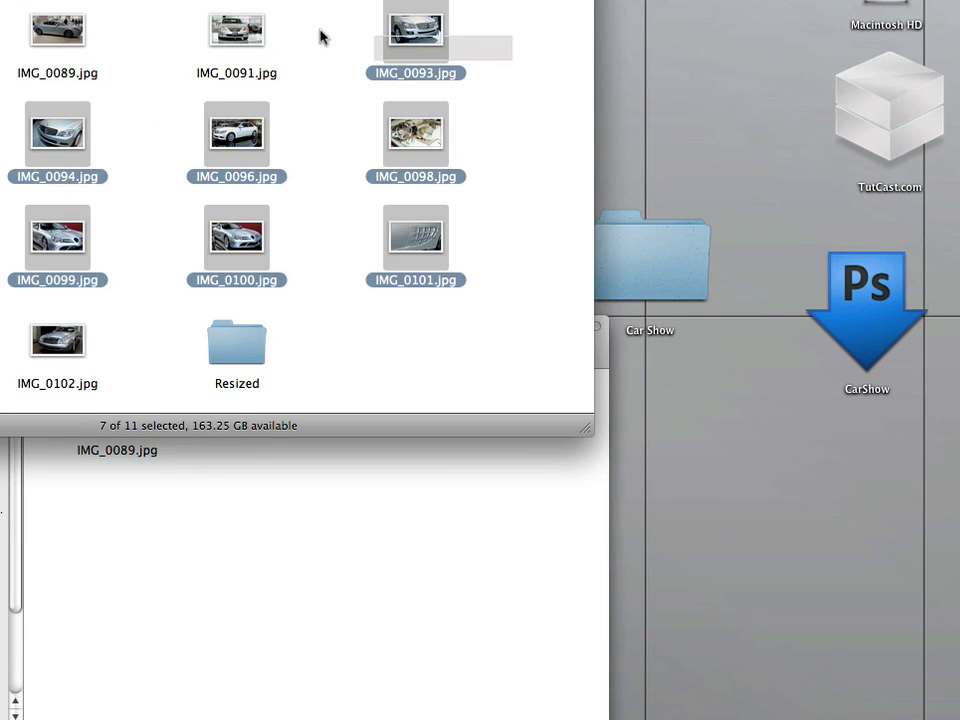
{"action": "left_click", "coordinate": [240, 35], "text": "super"}
{"action": "left_click", "coordinate": [72, 350], "text": "super"}
{"action": "left_click_drag", "start_coordinate": [70, 350], "coordinate": [885, 347]}
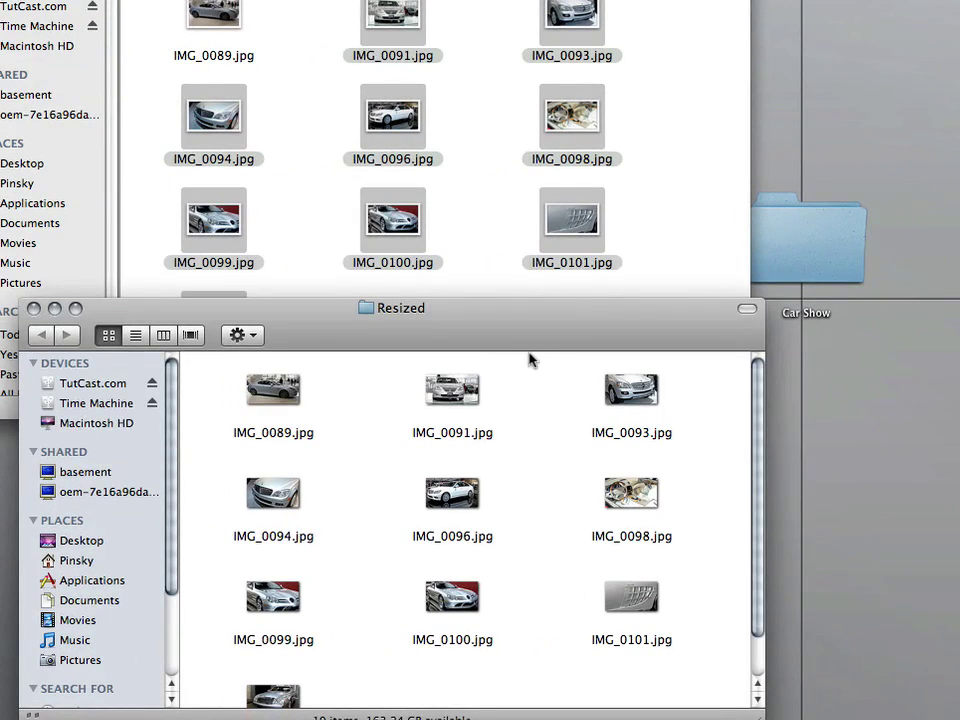
Check Get Info on resized IMG_0099.jpg, showing 500 × 281 pixels and 248 KB, then close it.
{"action": "left_click_drag", "start_coordinate": [527, 347], "coordinate": [640, 323]}
{"action": "scroll", "coordinate": [462, 418], "scroll_direction": "down", "scroll_amount": 3}
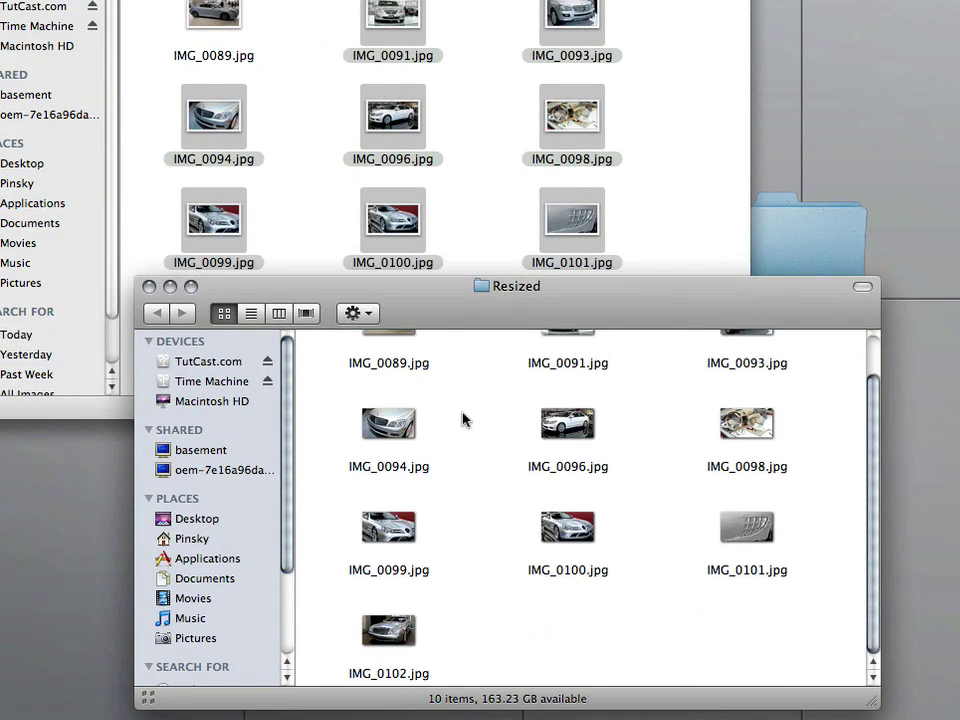
{"action": "right_click", "coordinate": [397, 528]}
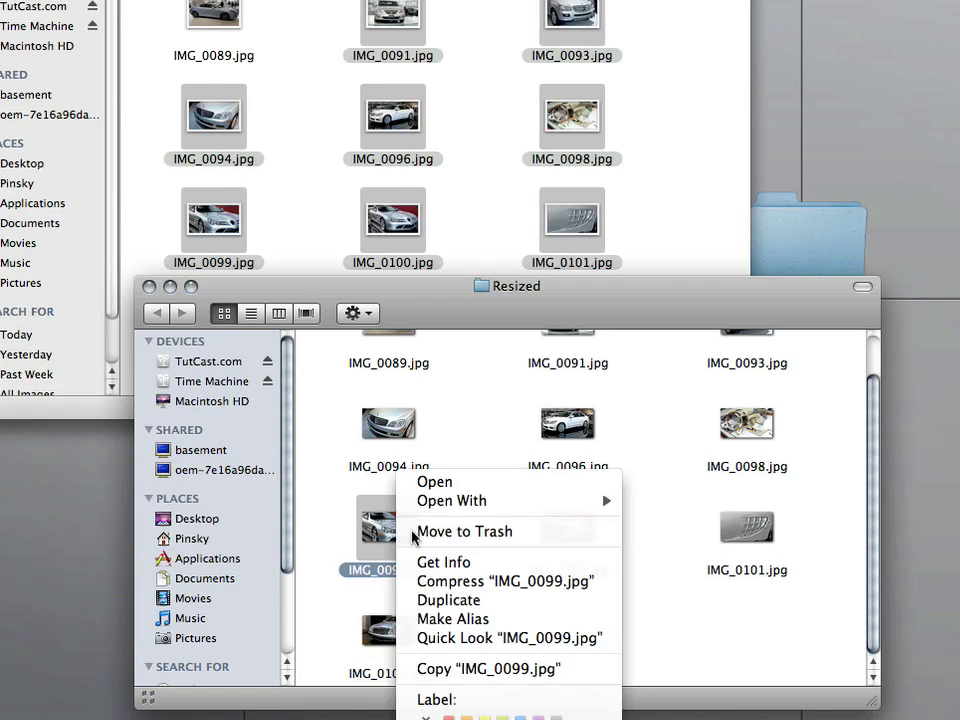
{"action": "left_click", "coordinate": [430, 562]}
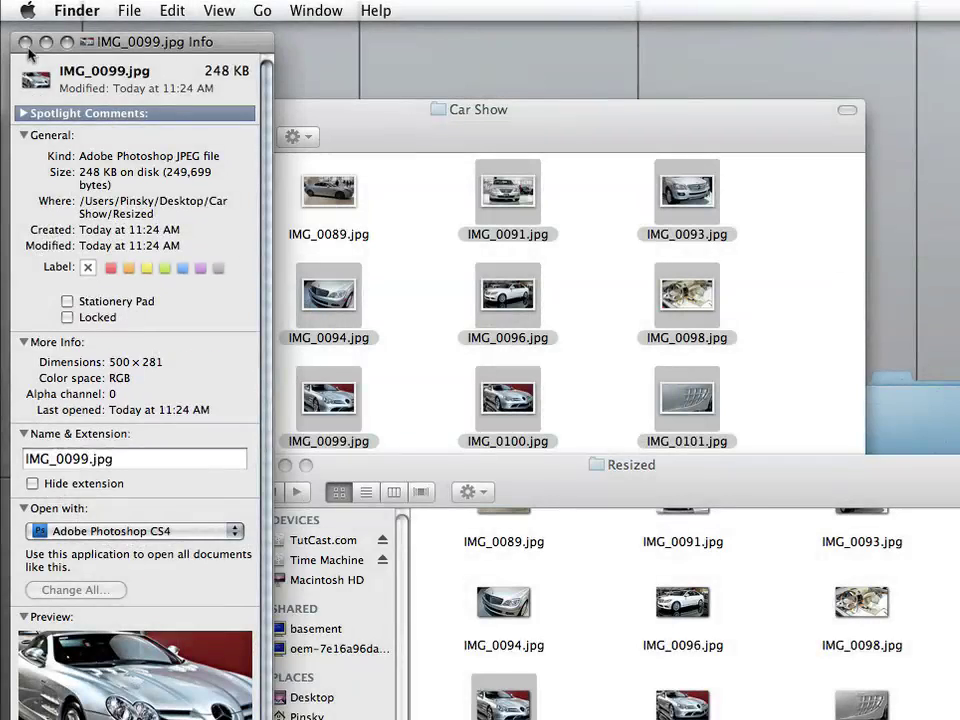
{"action": "left_click", "coordinate": [25, 42]}
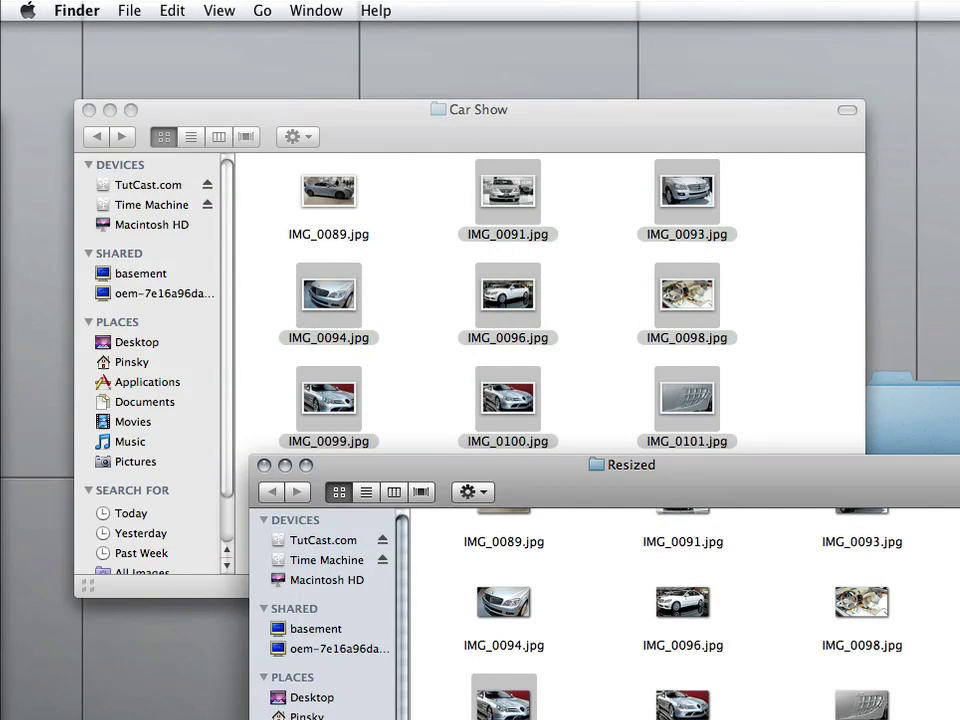